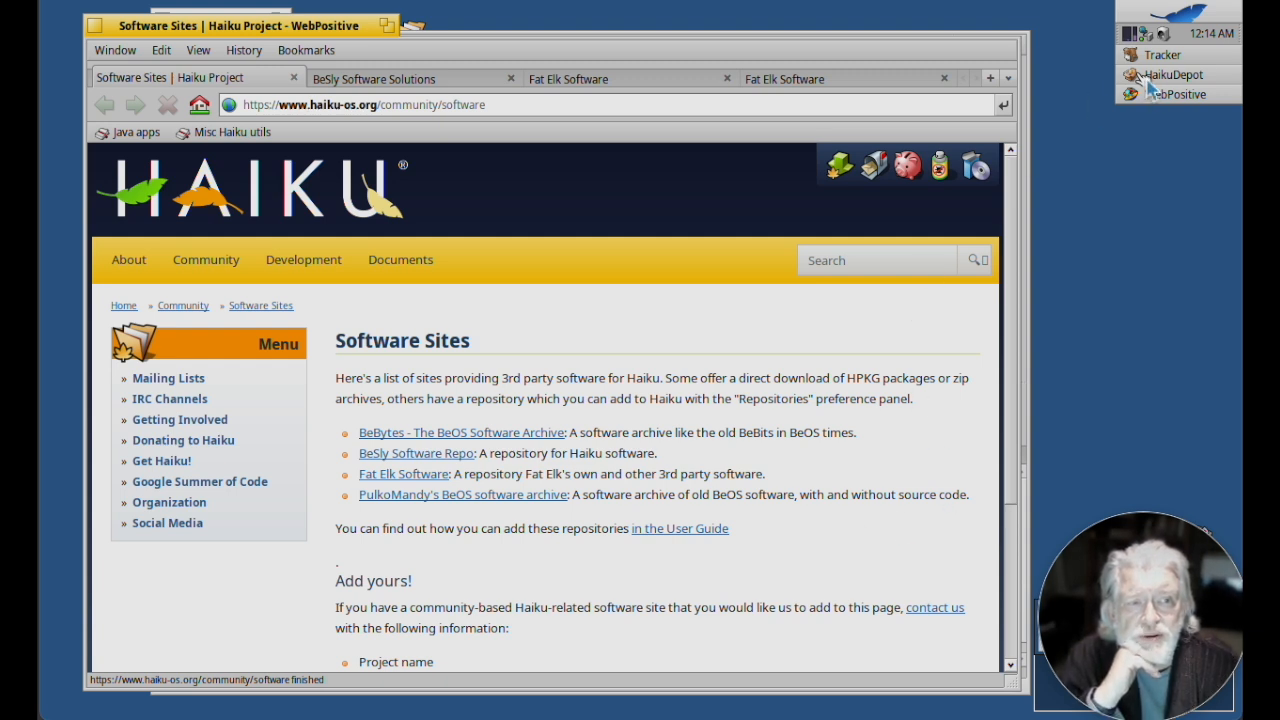
Switch to HaikuDepot and view the list of repositories available for filtering packages.
click(1153, 76)
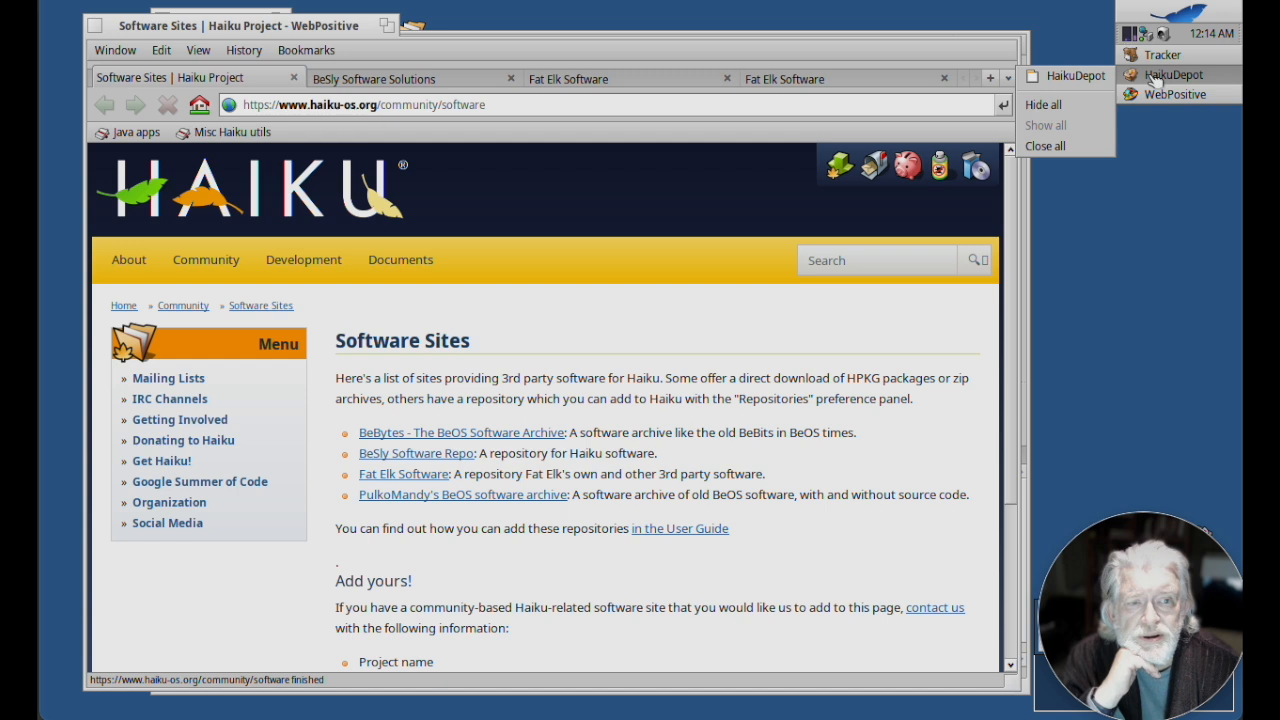
click(1072, 76)
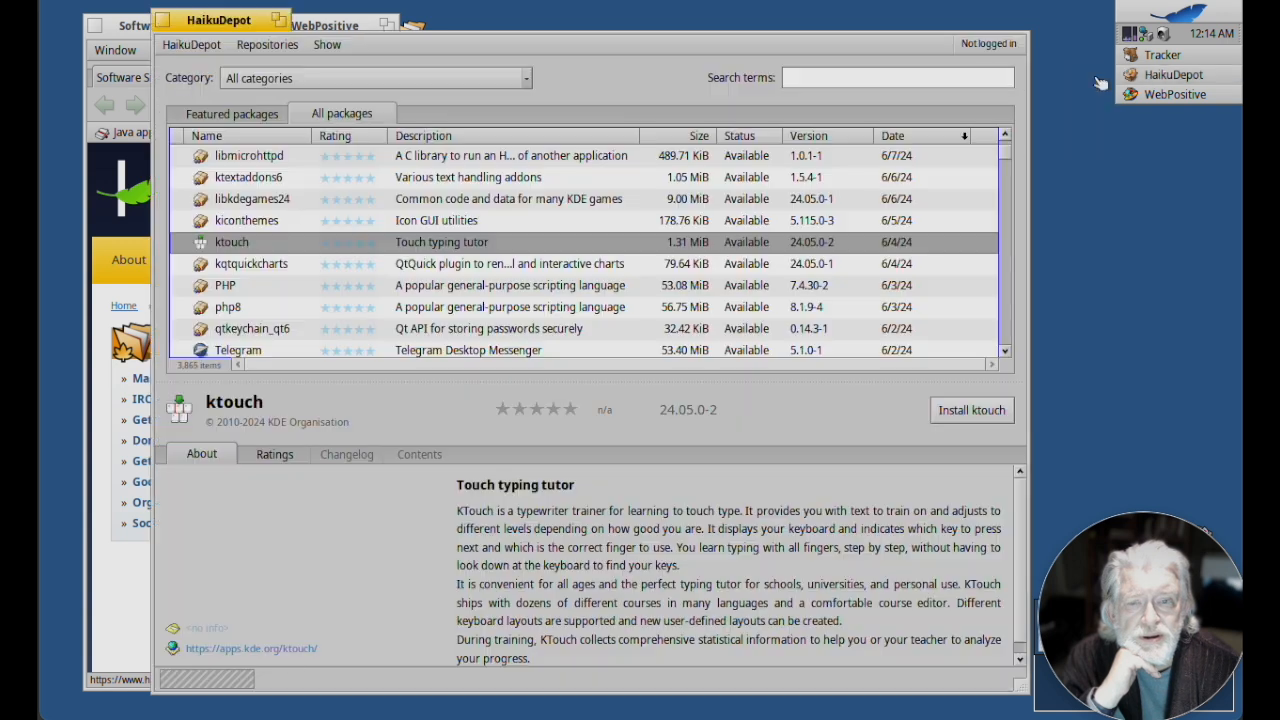
click(266, 47)
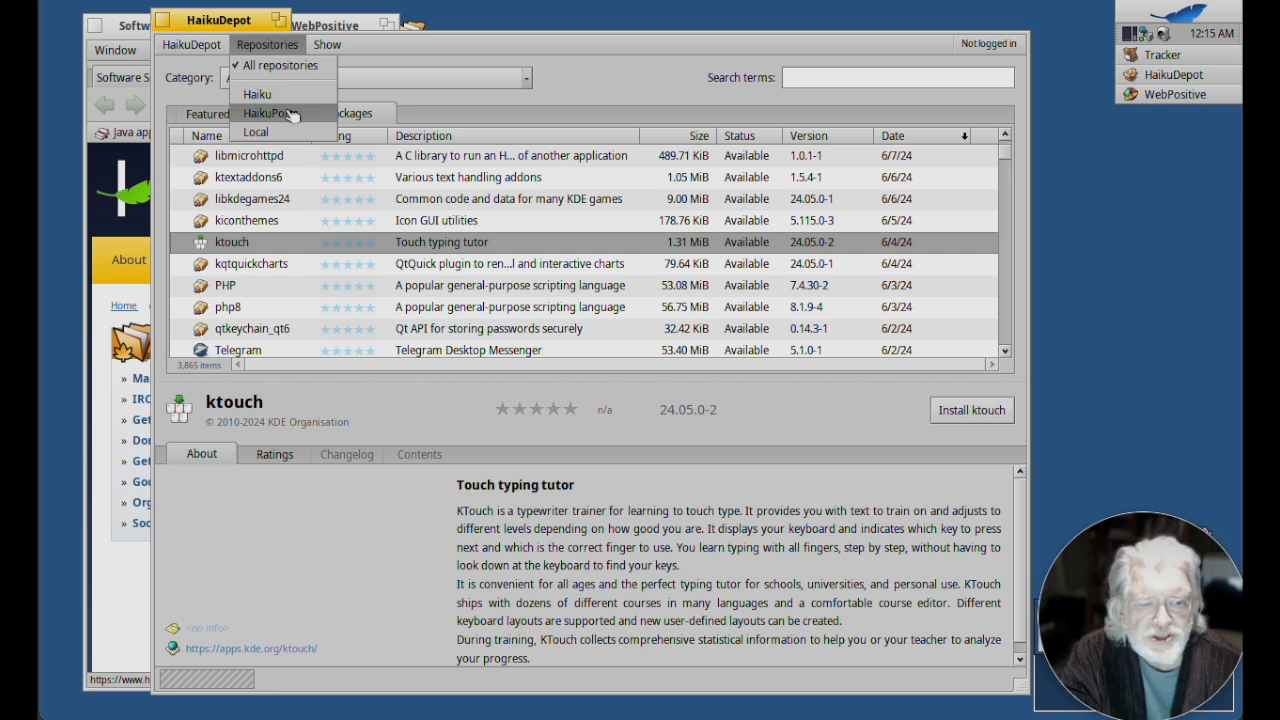
Show the Repository column in the package list and narrow the Description and Repository columns.
click(988, 141)
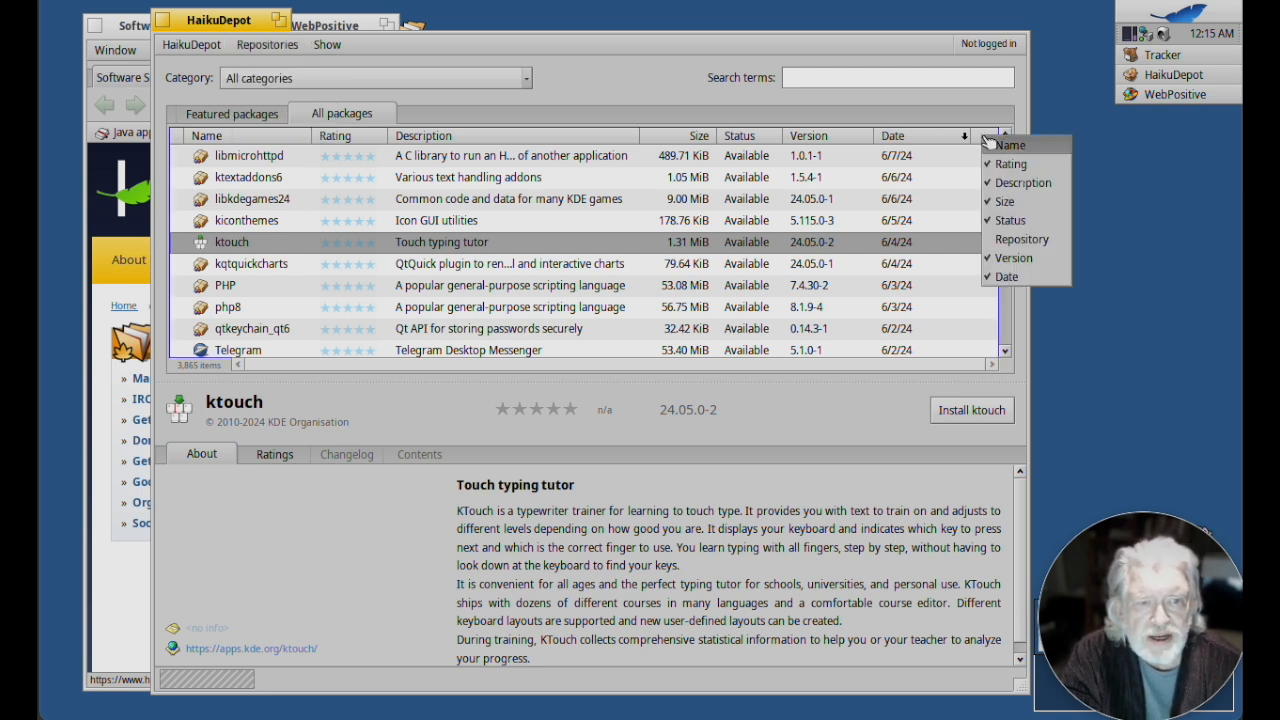
click(1018, 240)
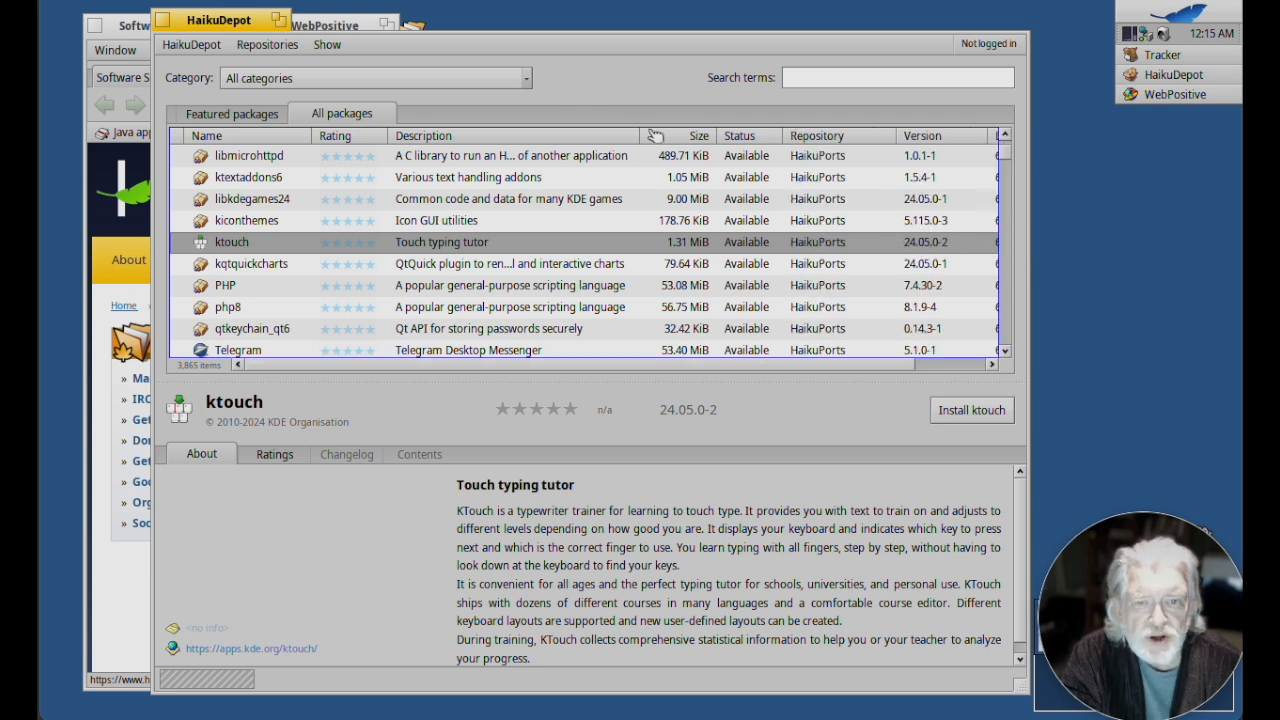
drag(639, 135, 594, 131)
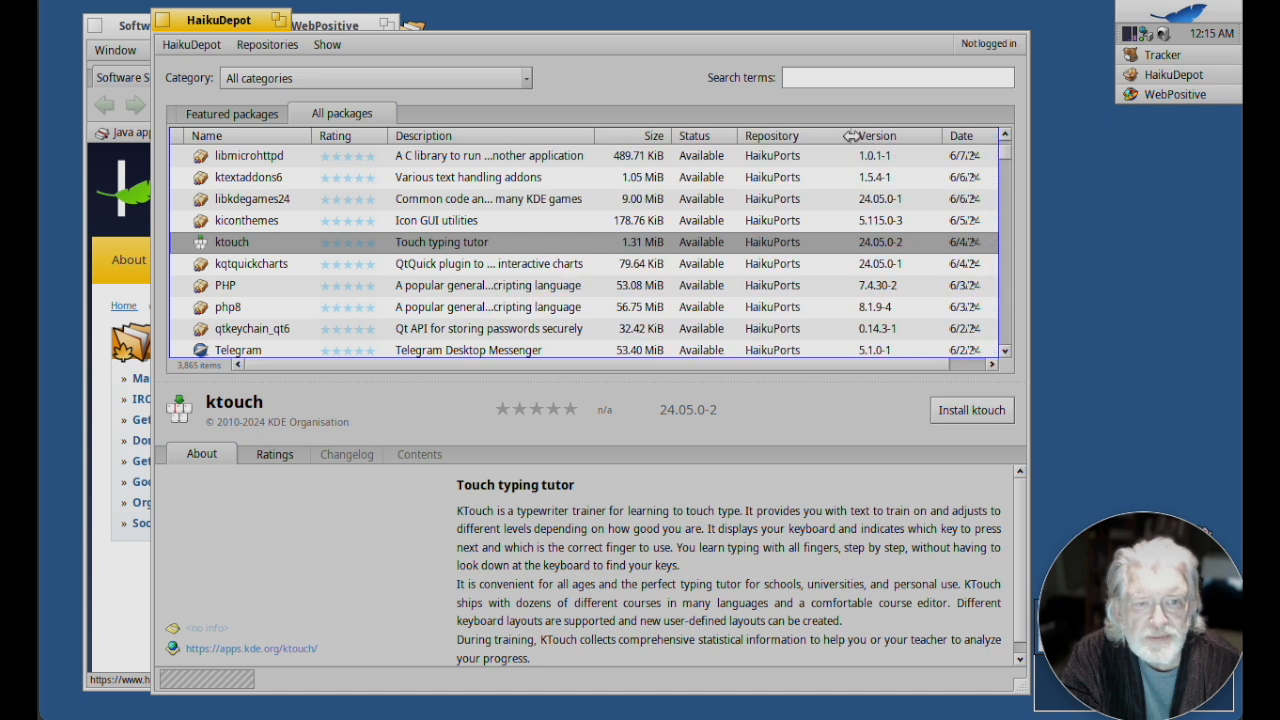
drag(851, 135, 833, 135)
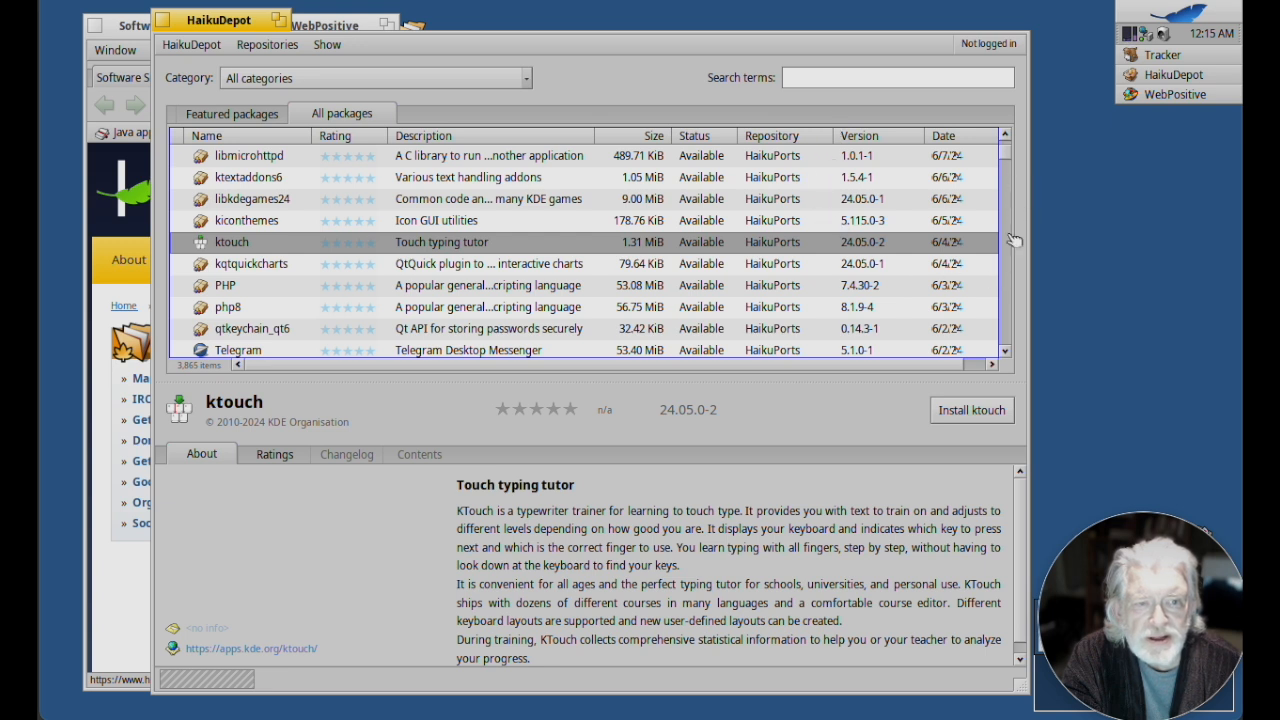
Browse the whole package list down to its oldest entries and return to the newest ones, examining each package's repository and date.
click(1008, 302)
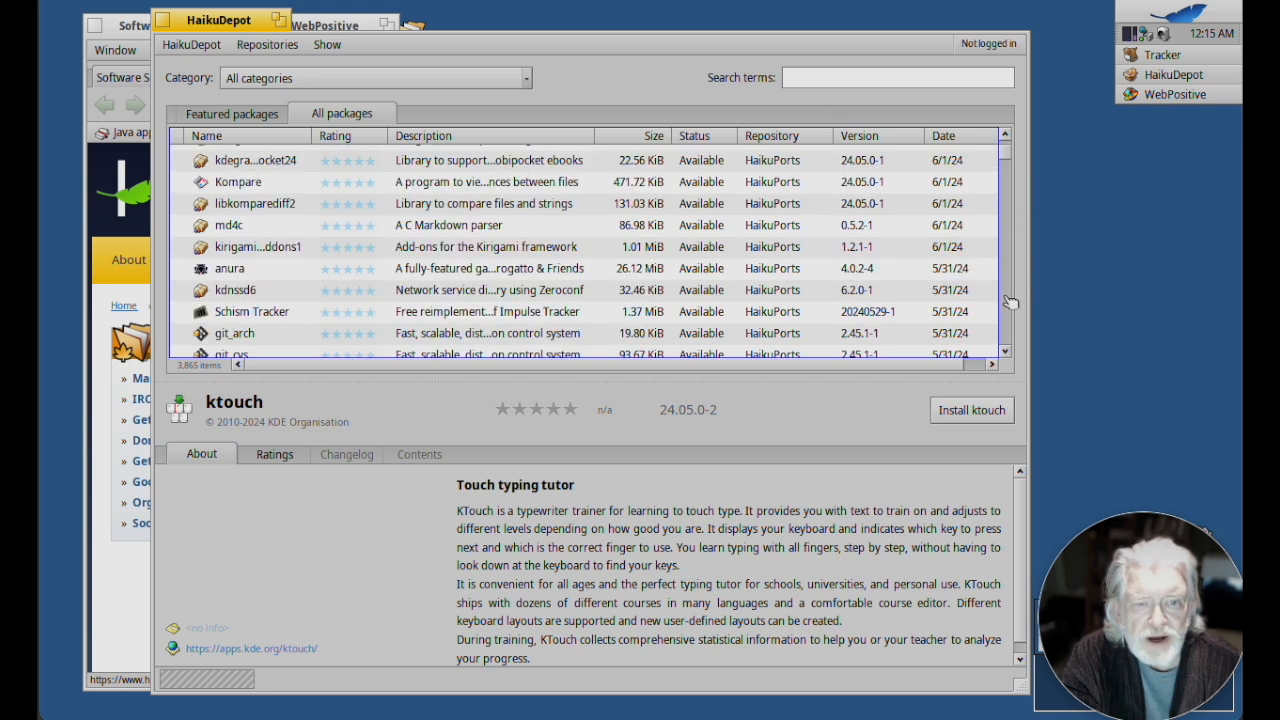
click(1008, 302)
click(1008, 302)
click(1008, 302)
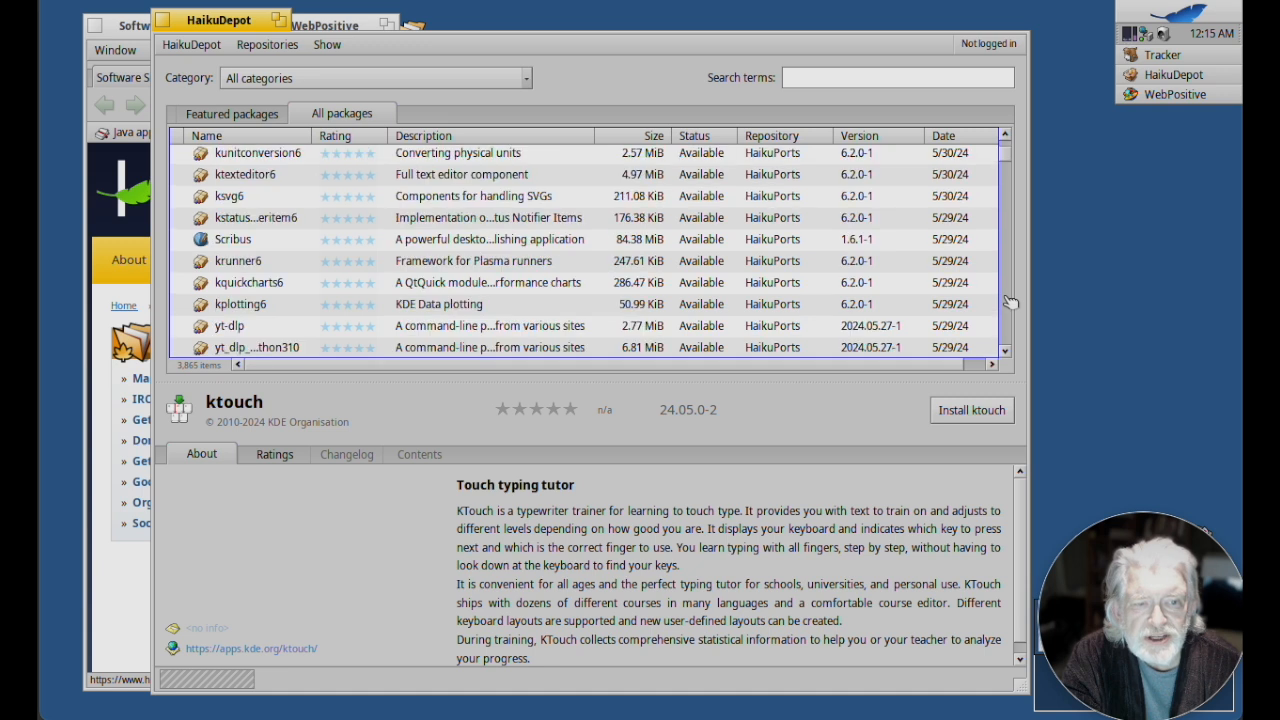
click(1008, 302)
click(1008, 302)
click(1008, 302)
click(1008, 302)
click(1008, 302)
click(1008, 302)
click(1008, 302)
click(1008, 302)
click(1008, 302)
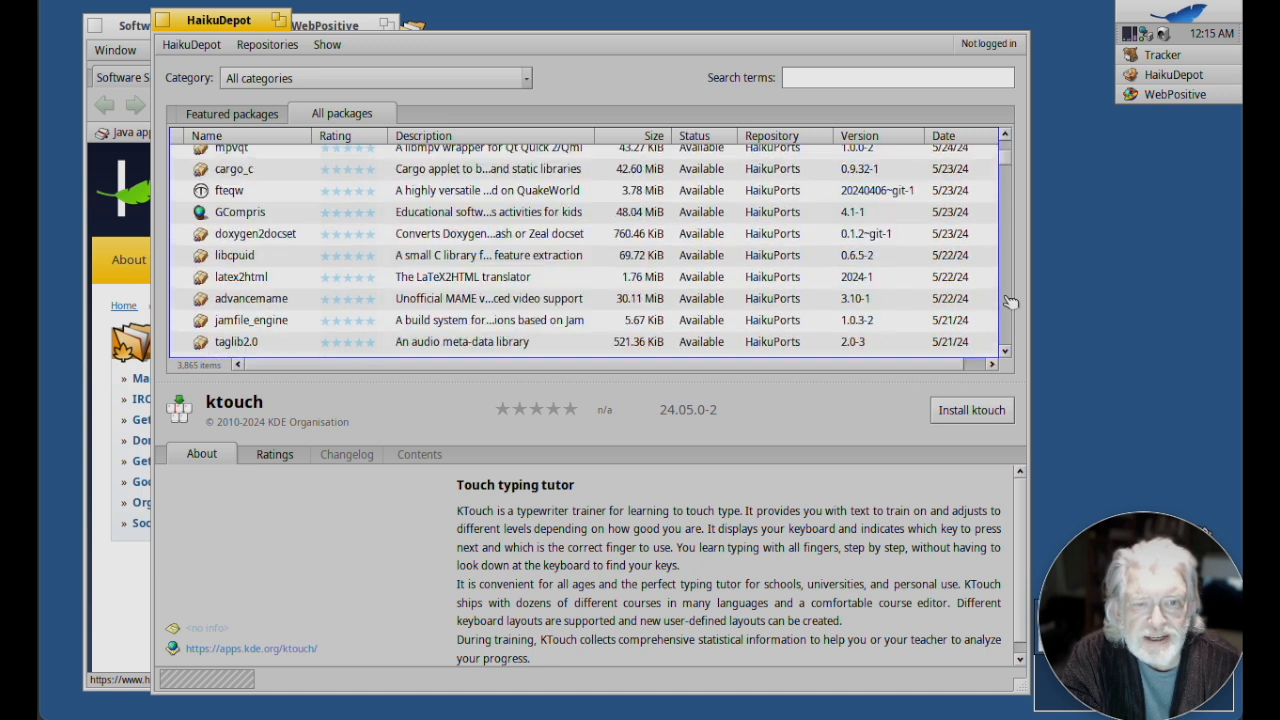
click(1008, 302)
drag(1012, 173, 1013, 349)
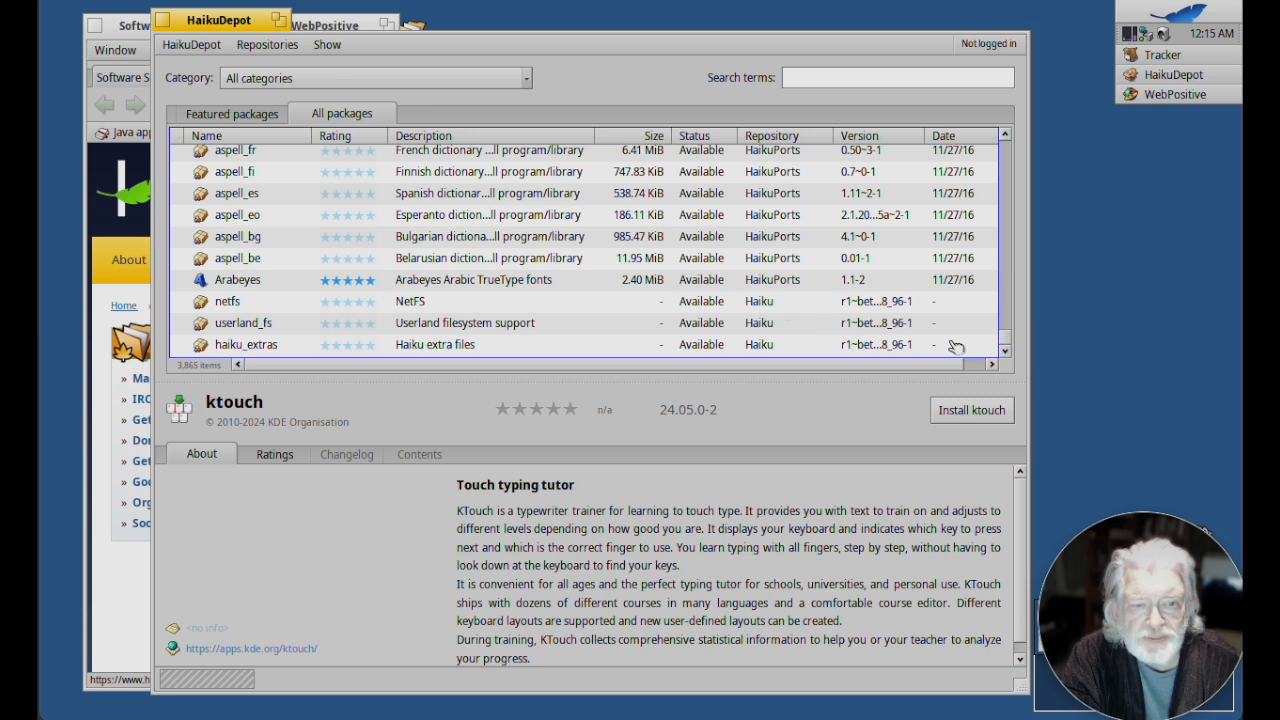
drag(1007, 342, 1005, 142)
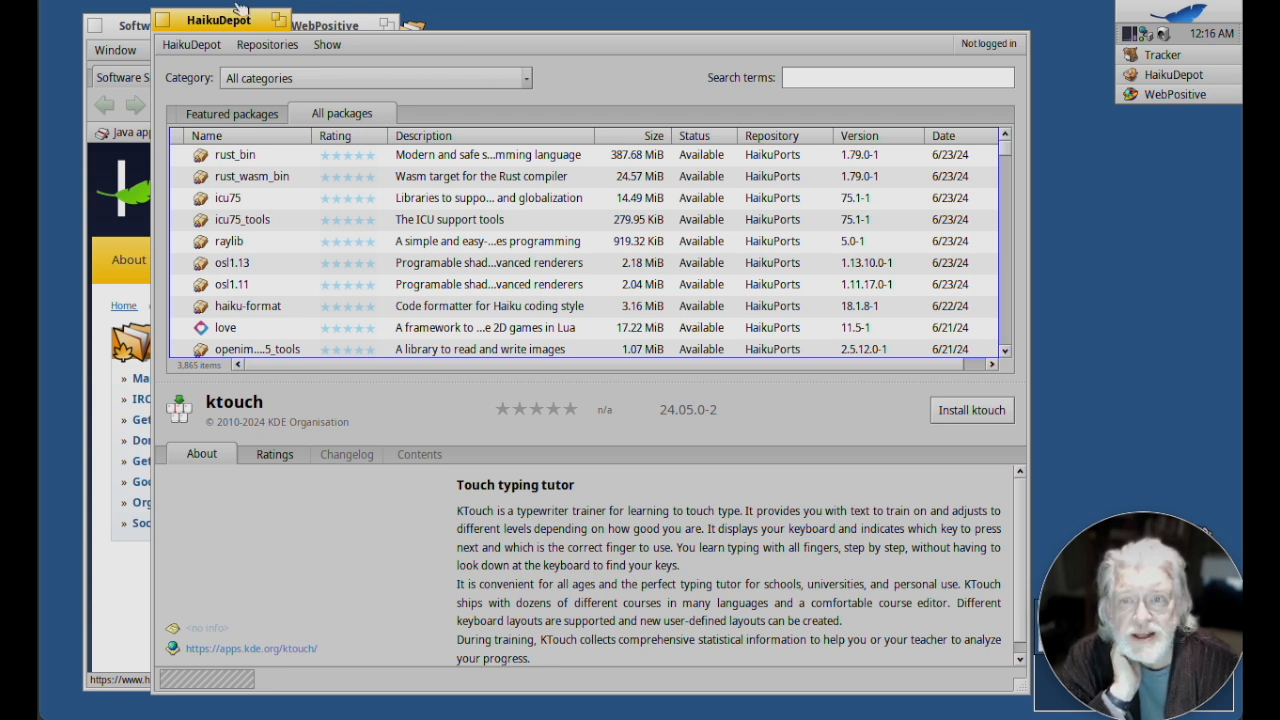
Switch to WebPositive and view the Software bookmarks folder that holds the List of Software Sites bookmark.
click(138, 28)
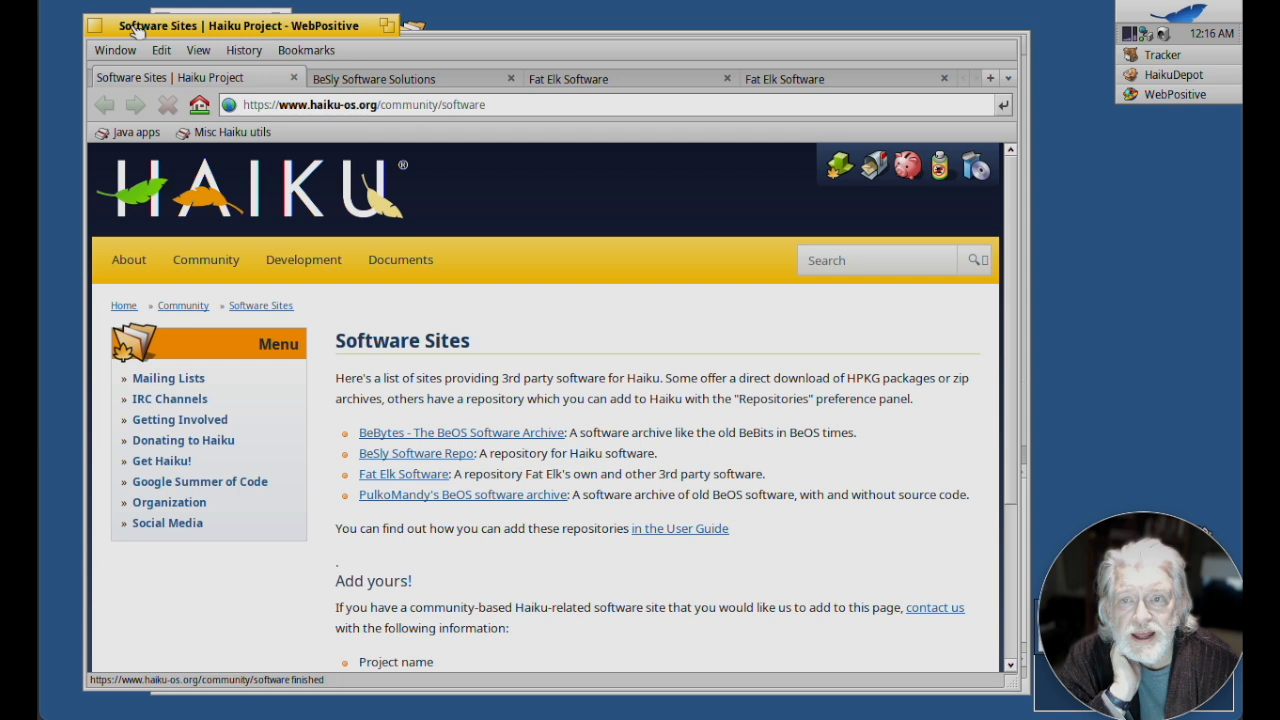
click(306, 50)
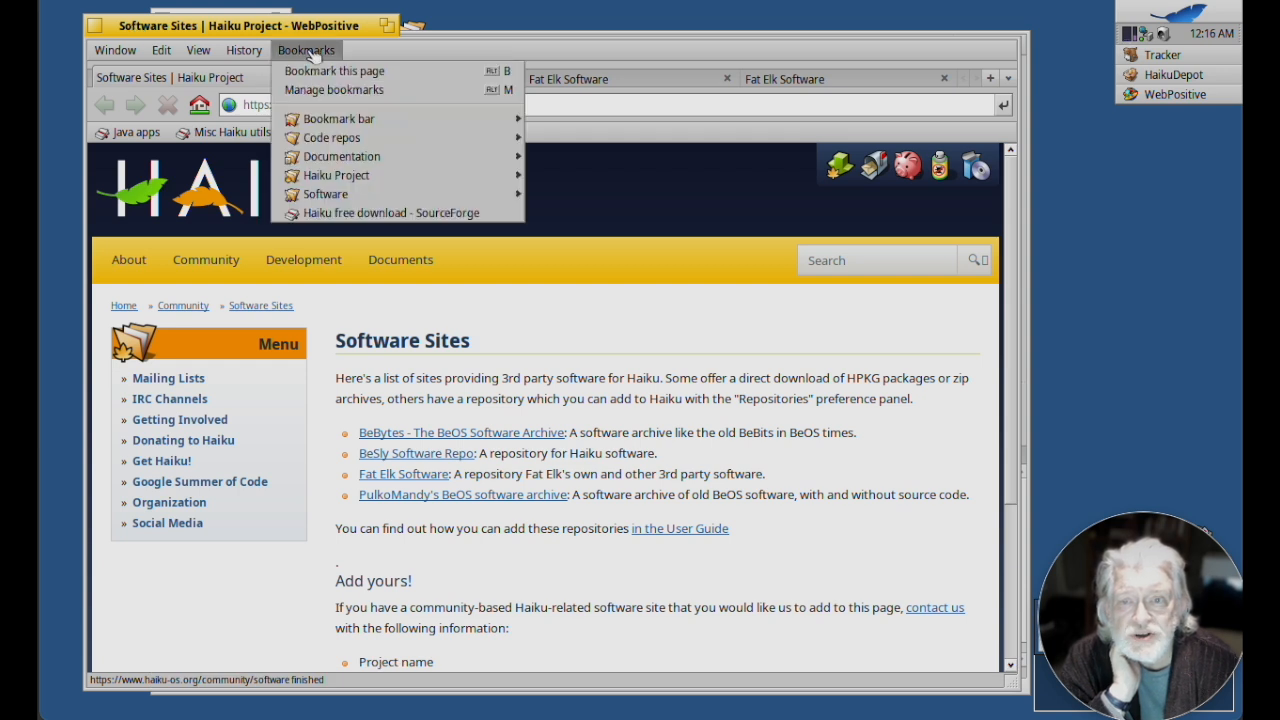
mouse_move(380, 196)
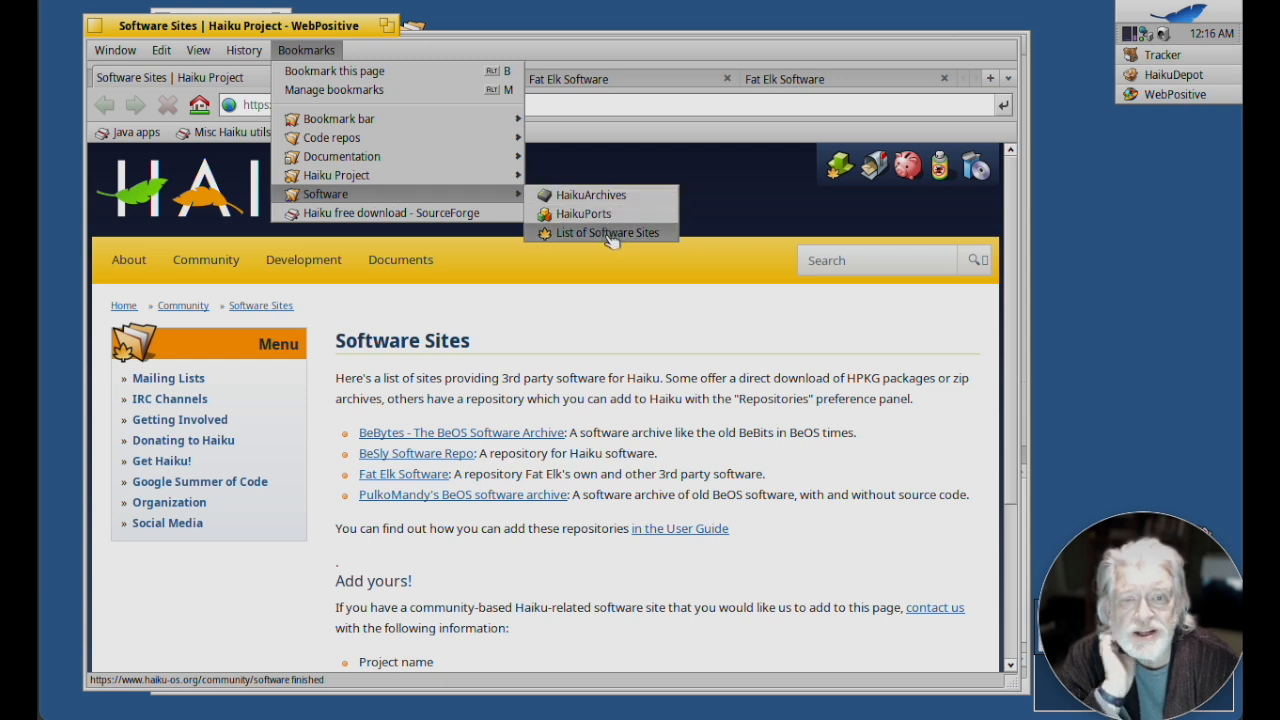
click(592, 335)
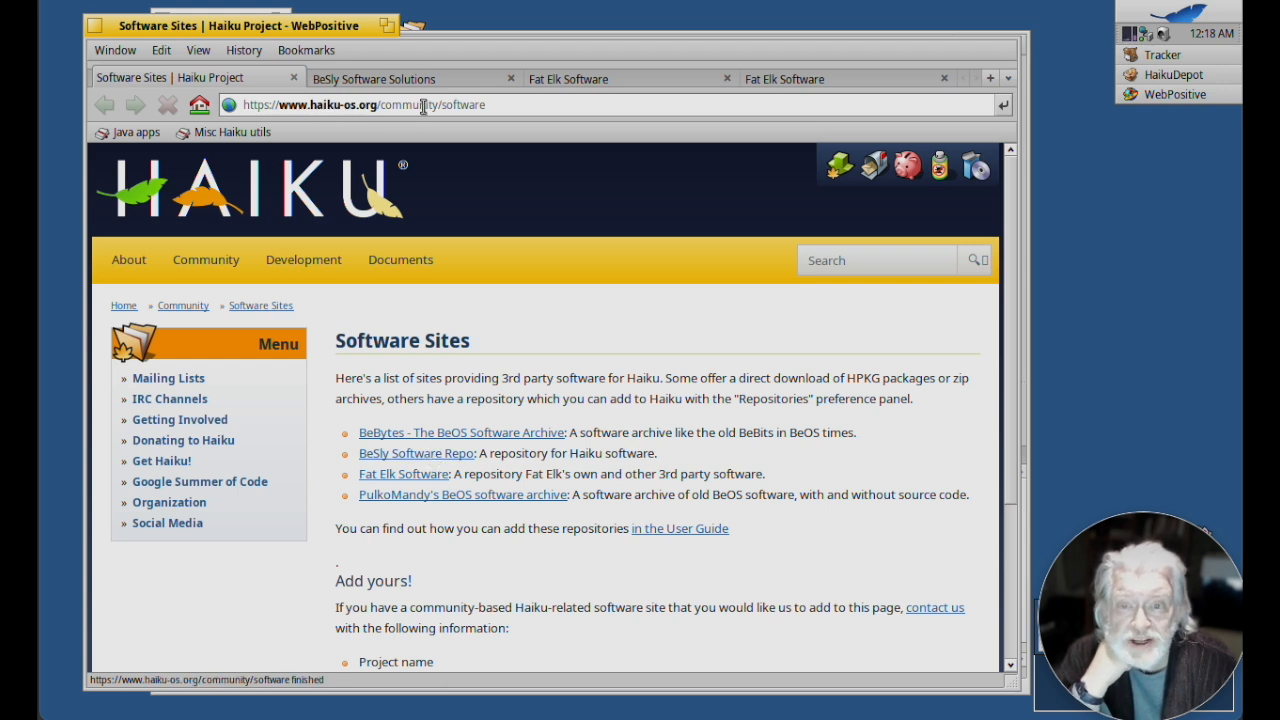
click(395, 82)
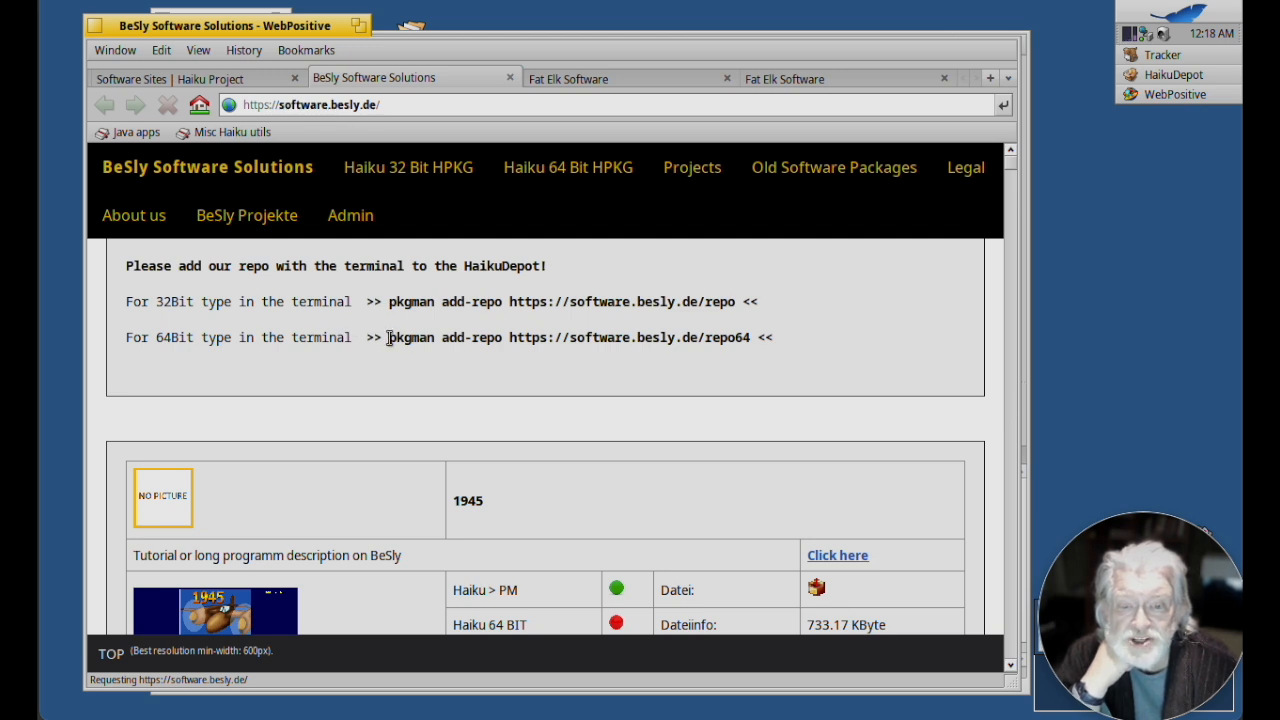
drag(388, 337, 750, 340)
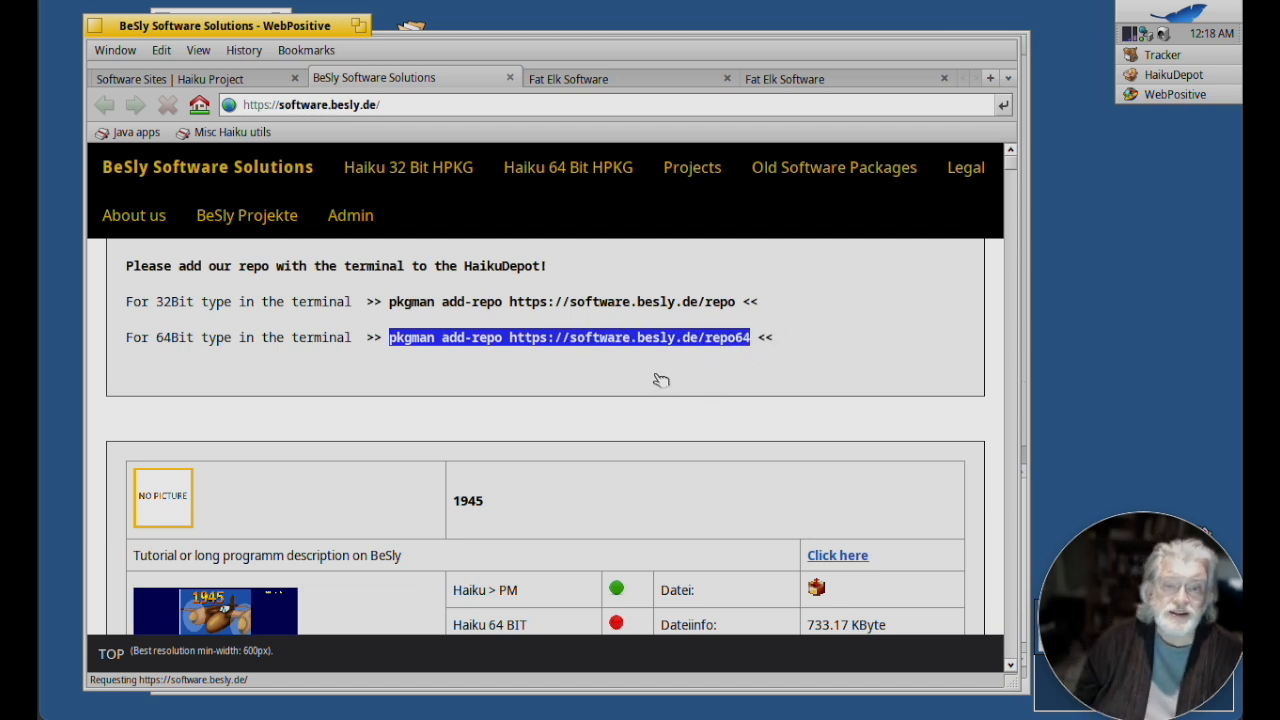
right_click(564, 337)
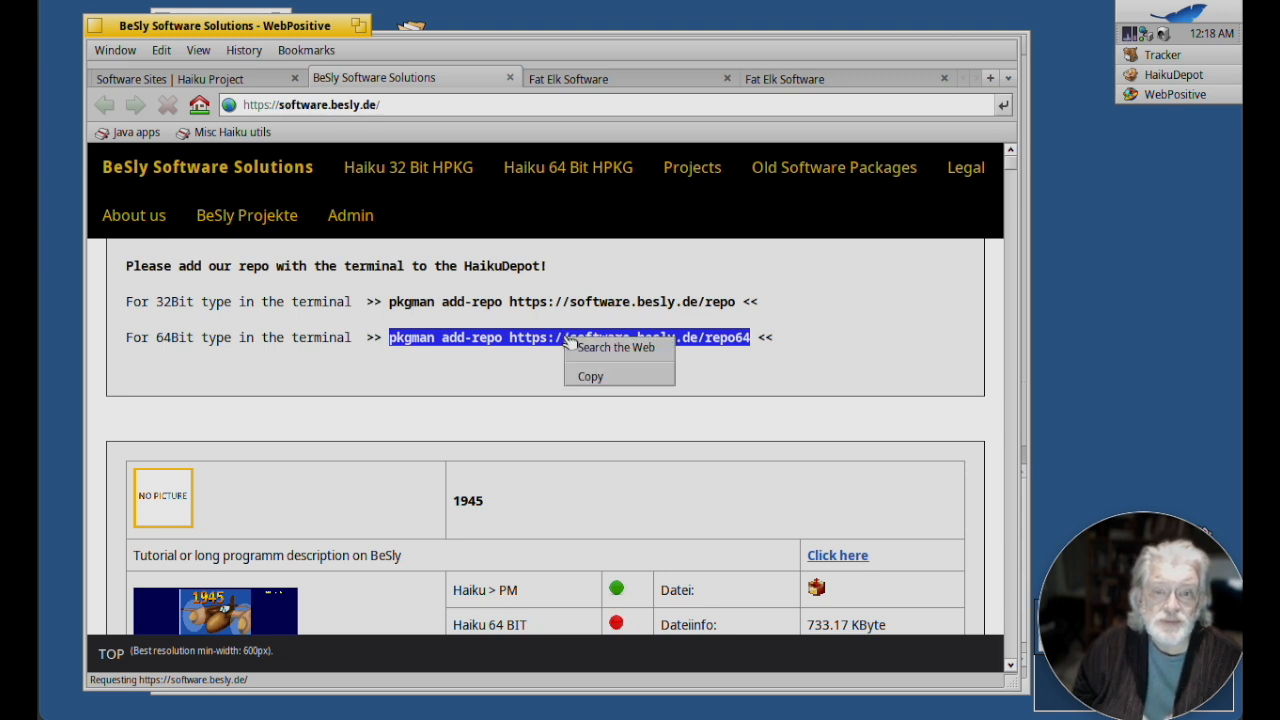
click(590, 376)
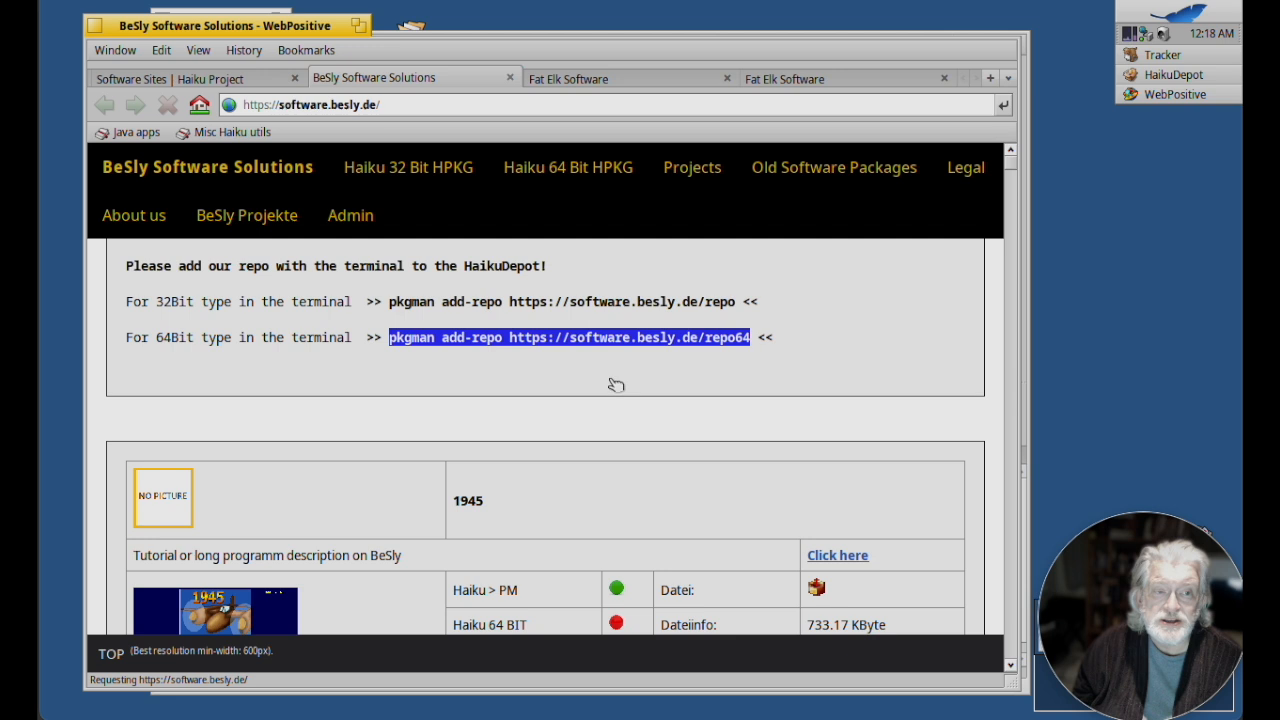
click(1185, 18)
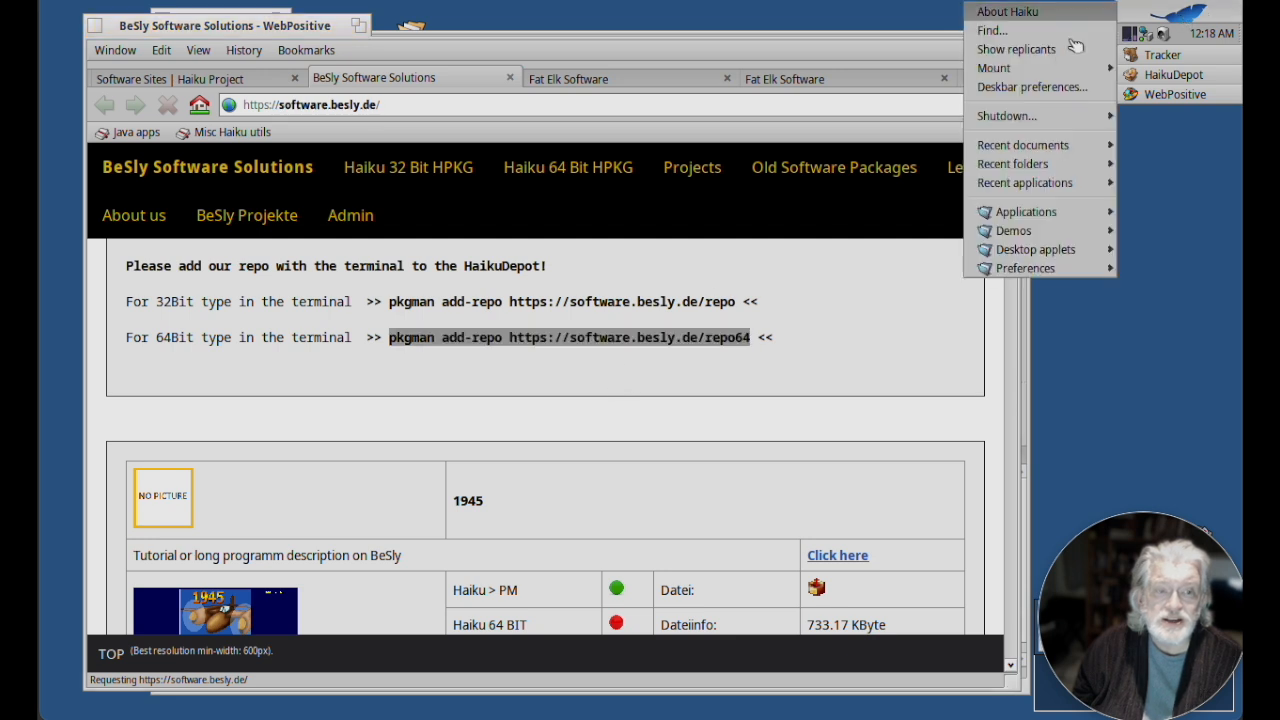
mouse_move(1045, 215)
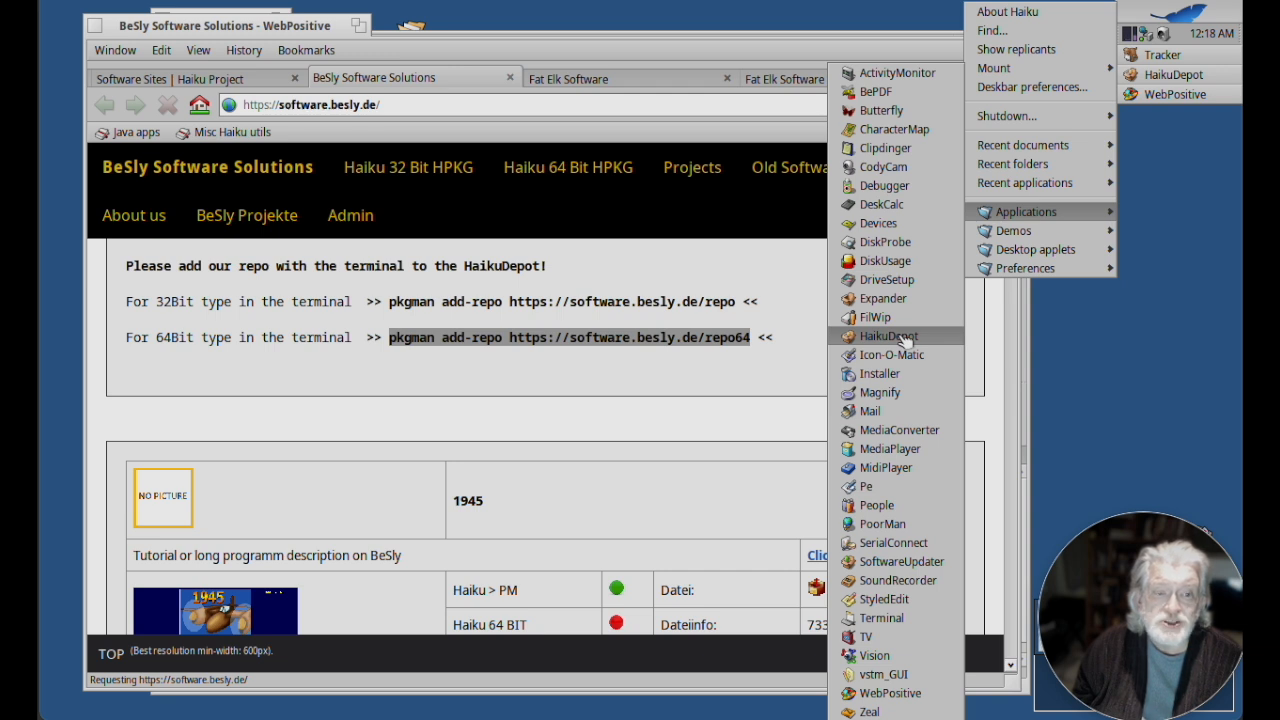
click(880, 619)
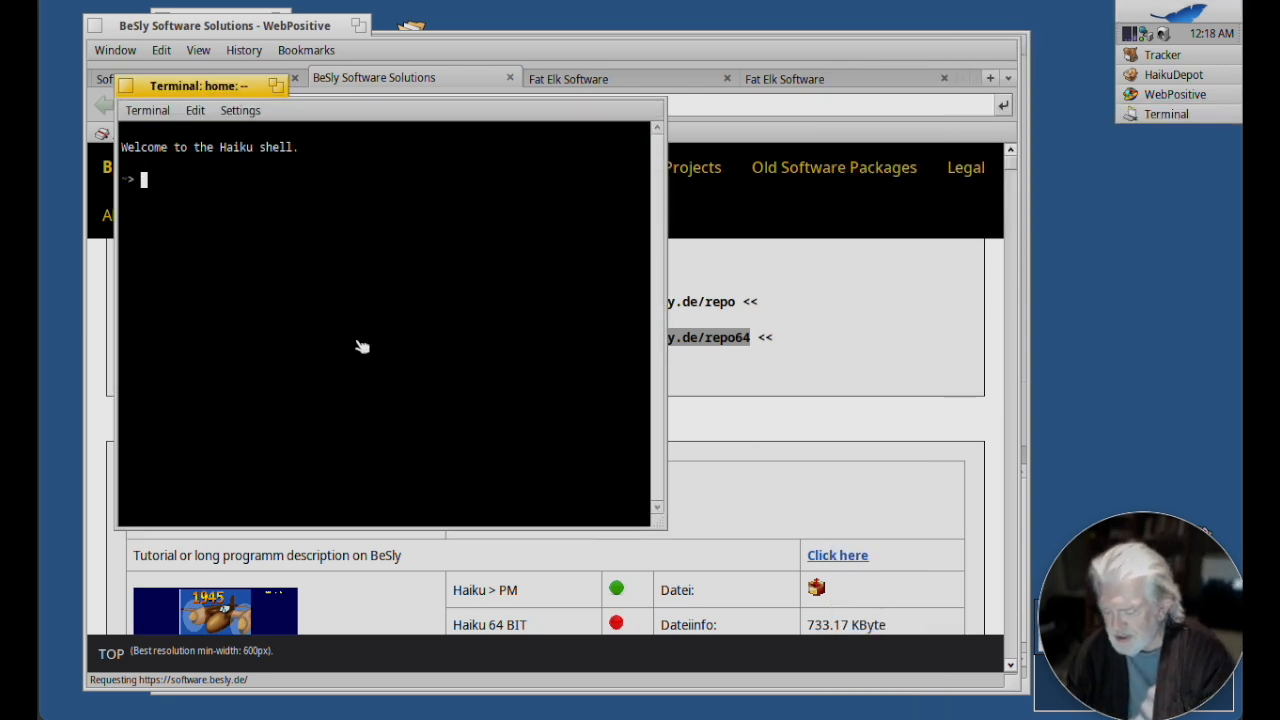
text(v)
key(BackSpace)
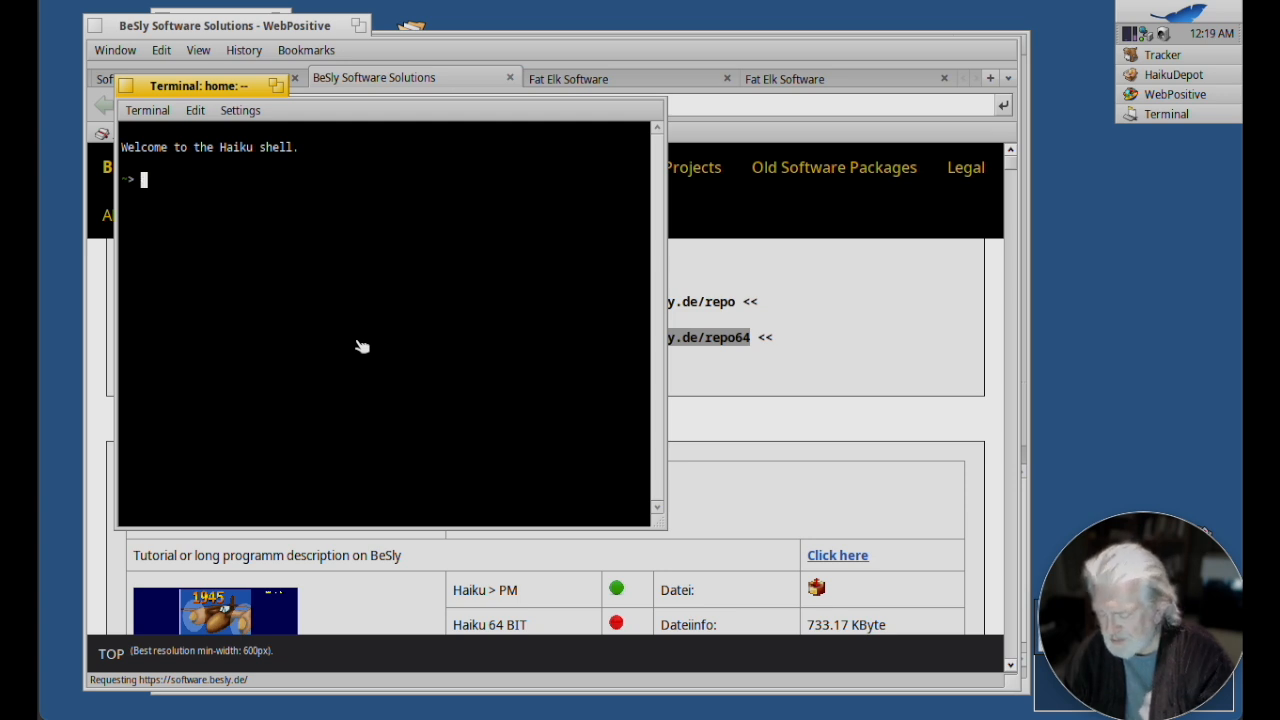
key(alt+v)
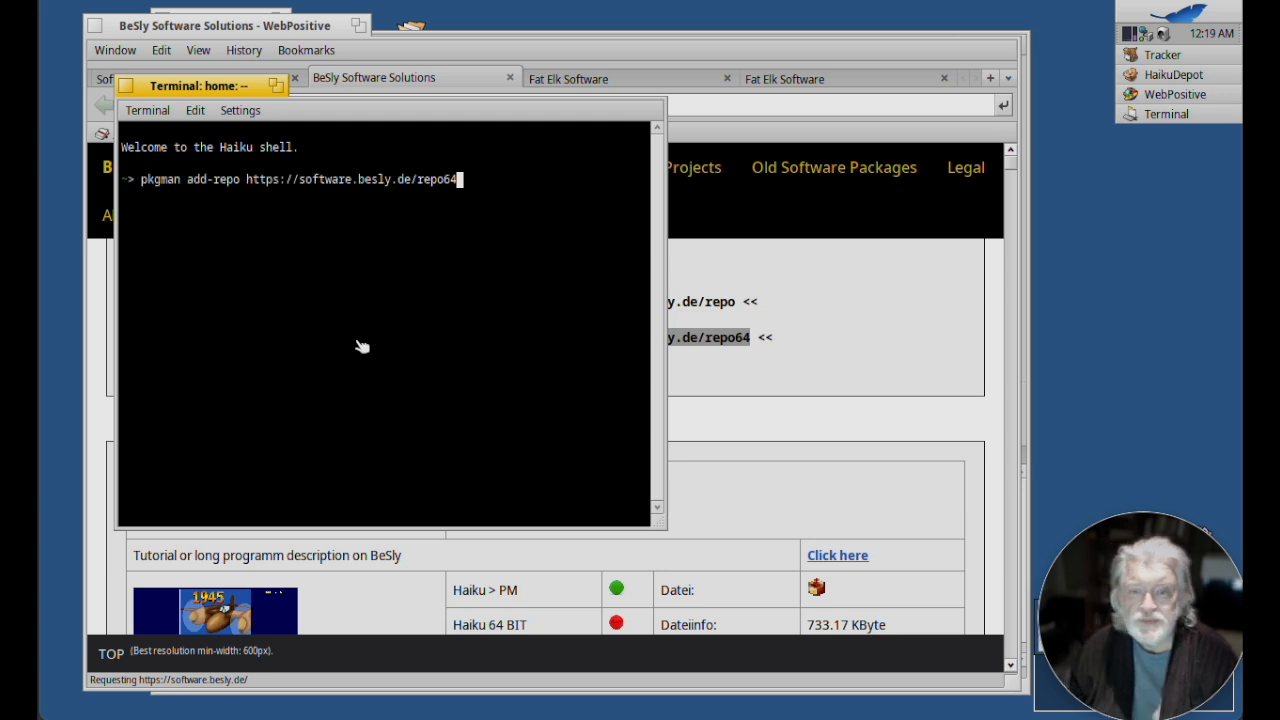
key(Return)
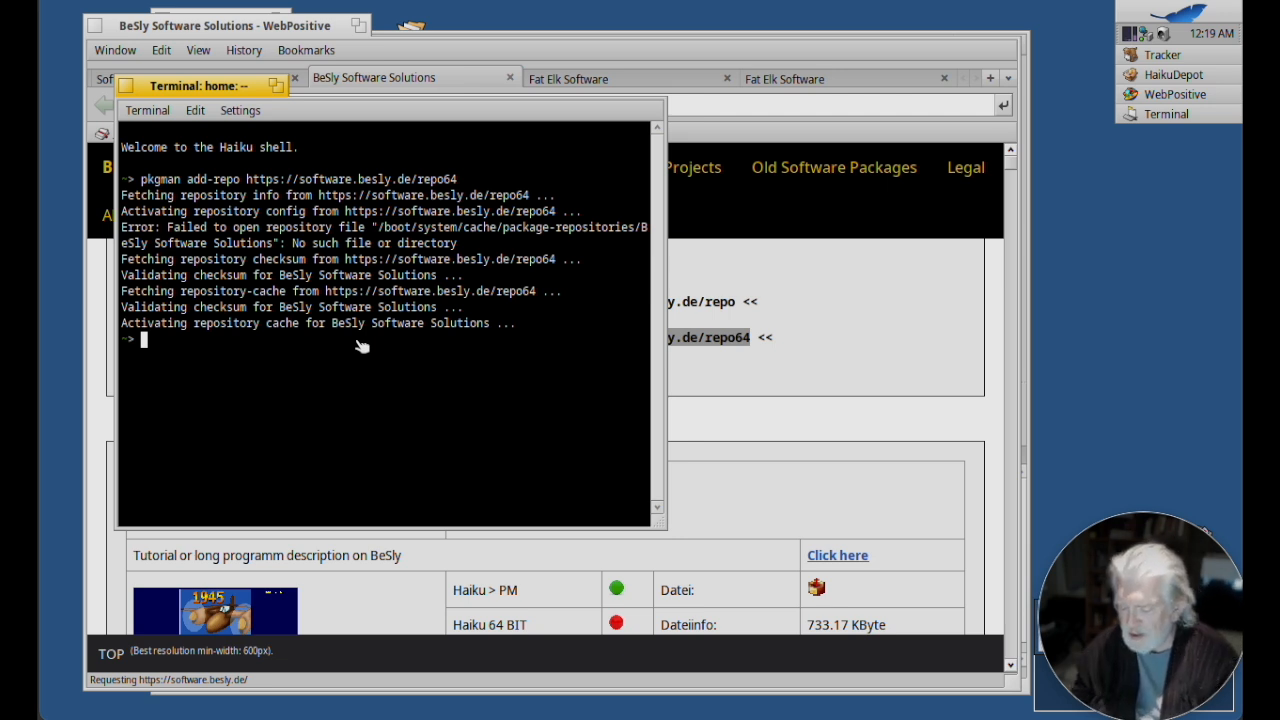
Run "pkgman update" in the shell and close the Terminal window.
text(p)
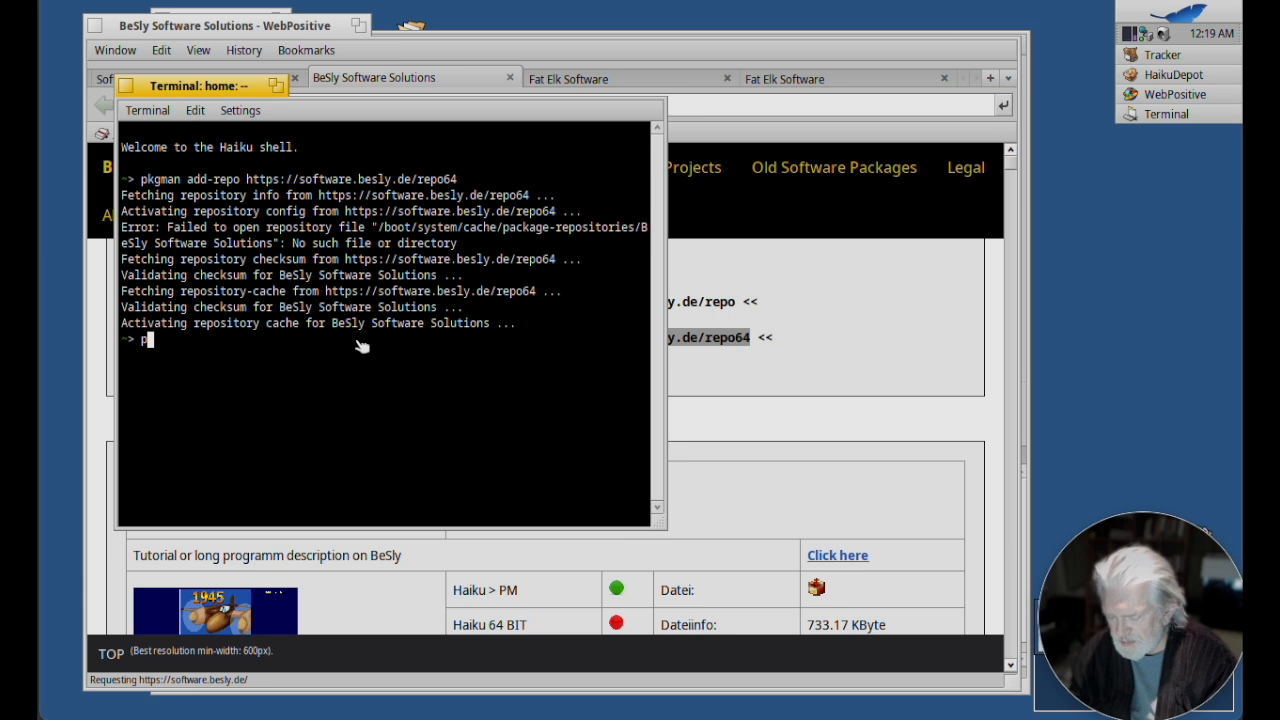
text(g)
key(BackSpace)
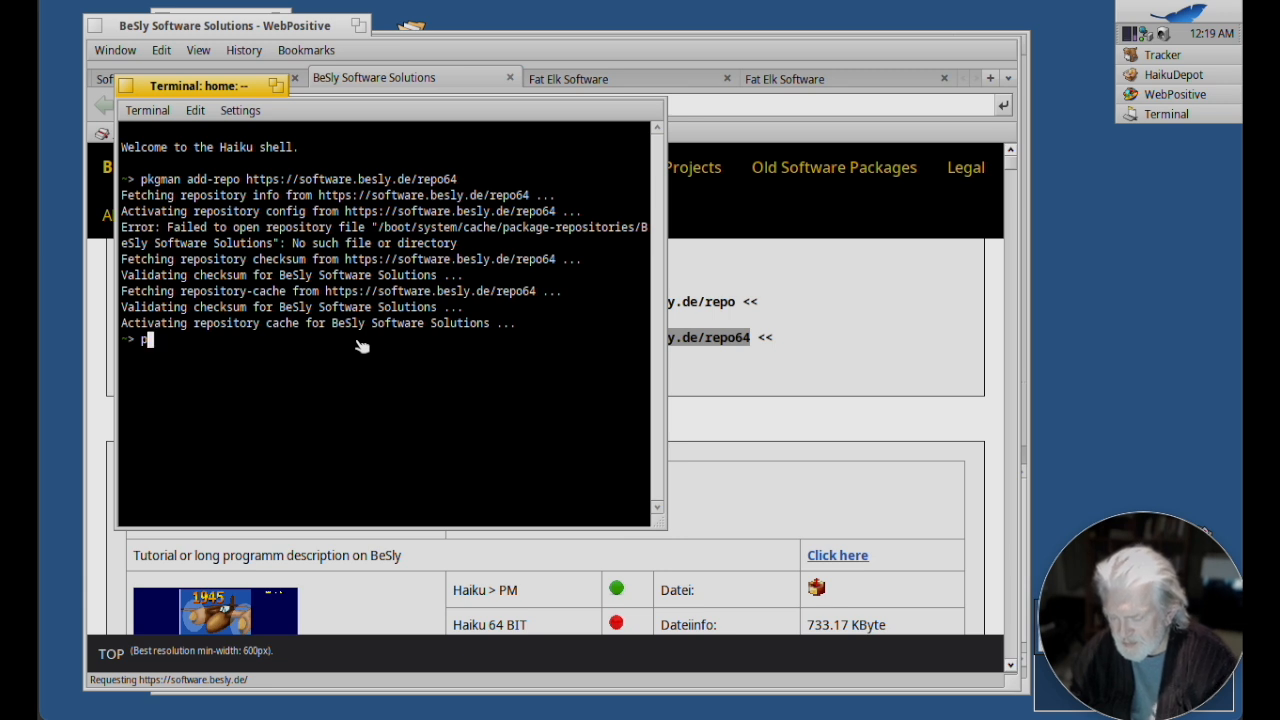
text(kgman )
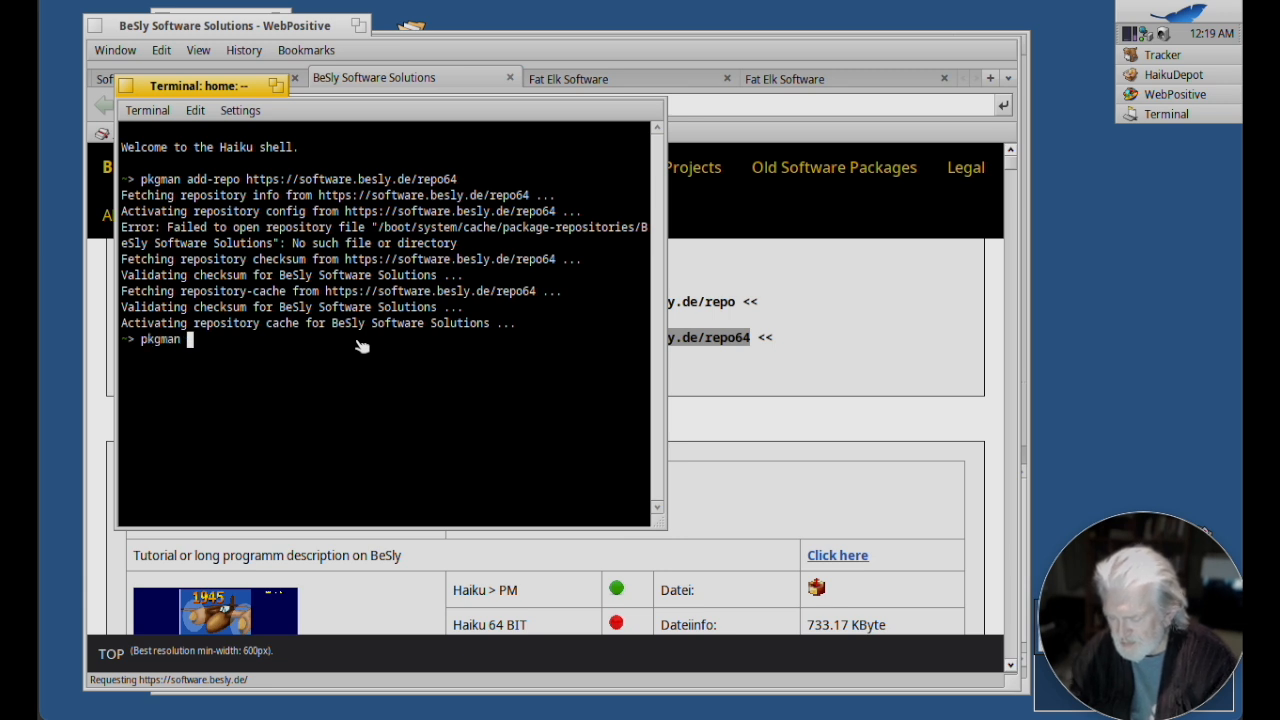
text(up)
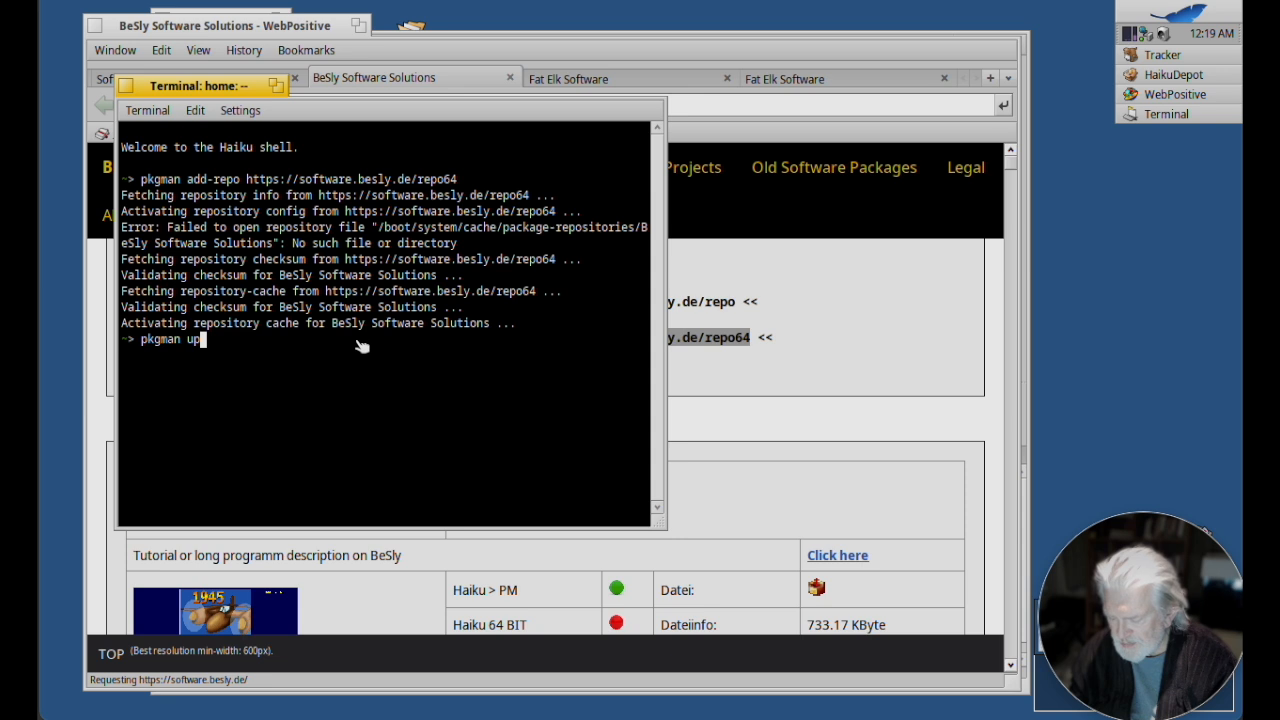
text(date)
key(Return)
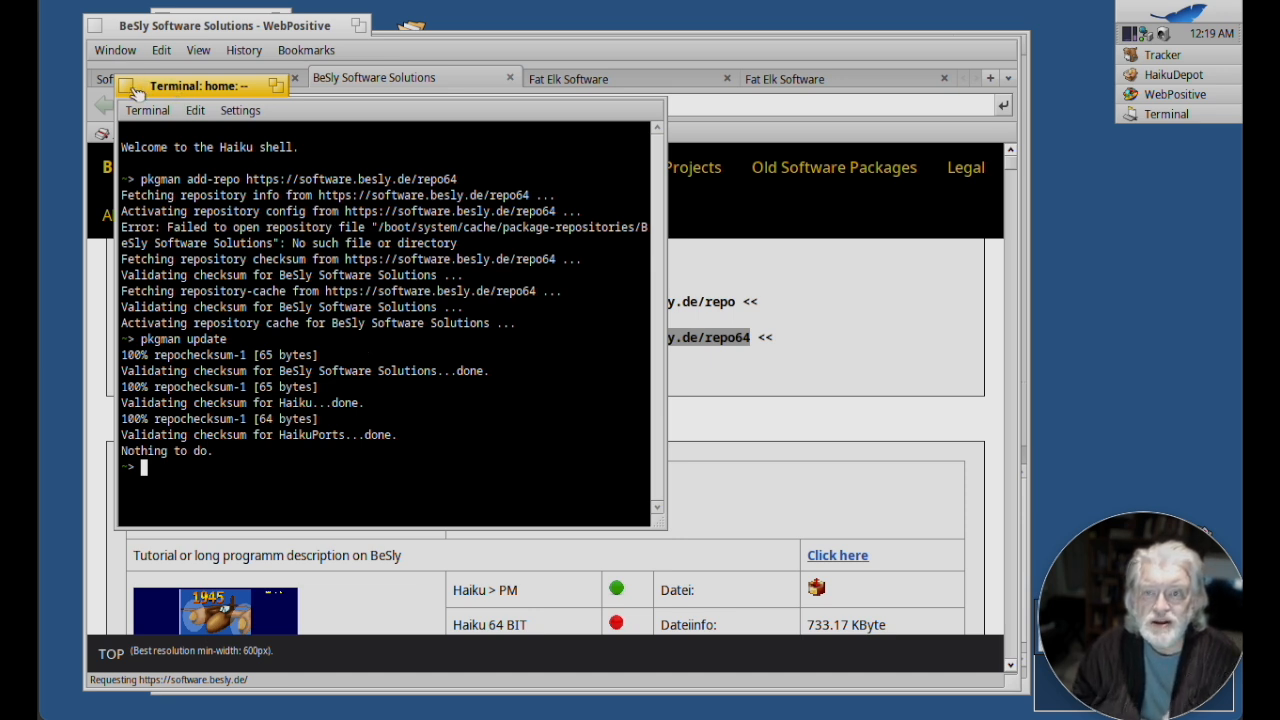
click(126, 86)
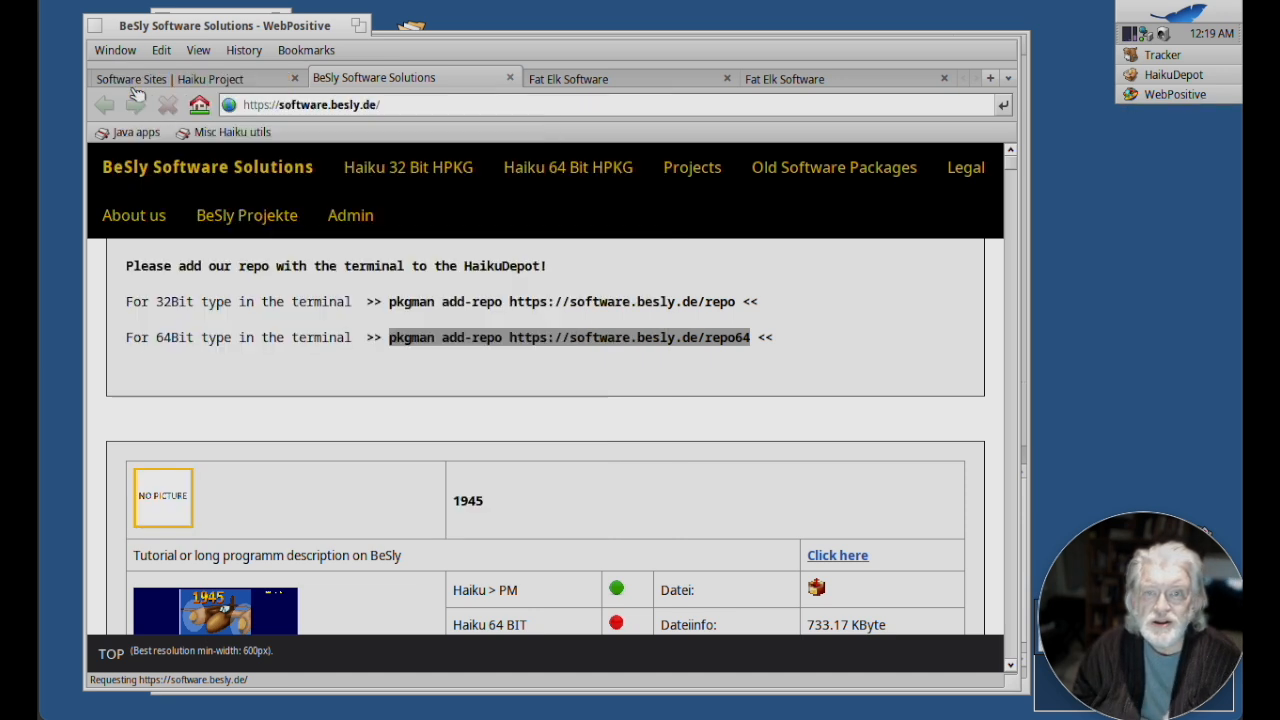
Switch to HaikuDepot and refresh its repositories.
click(1160, 80)
click(1100, 77)
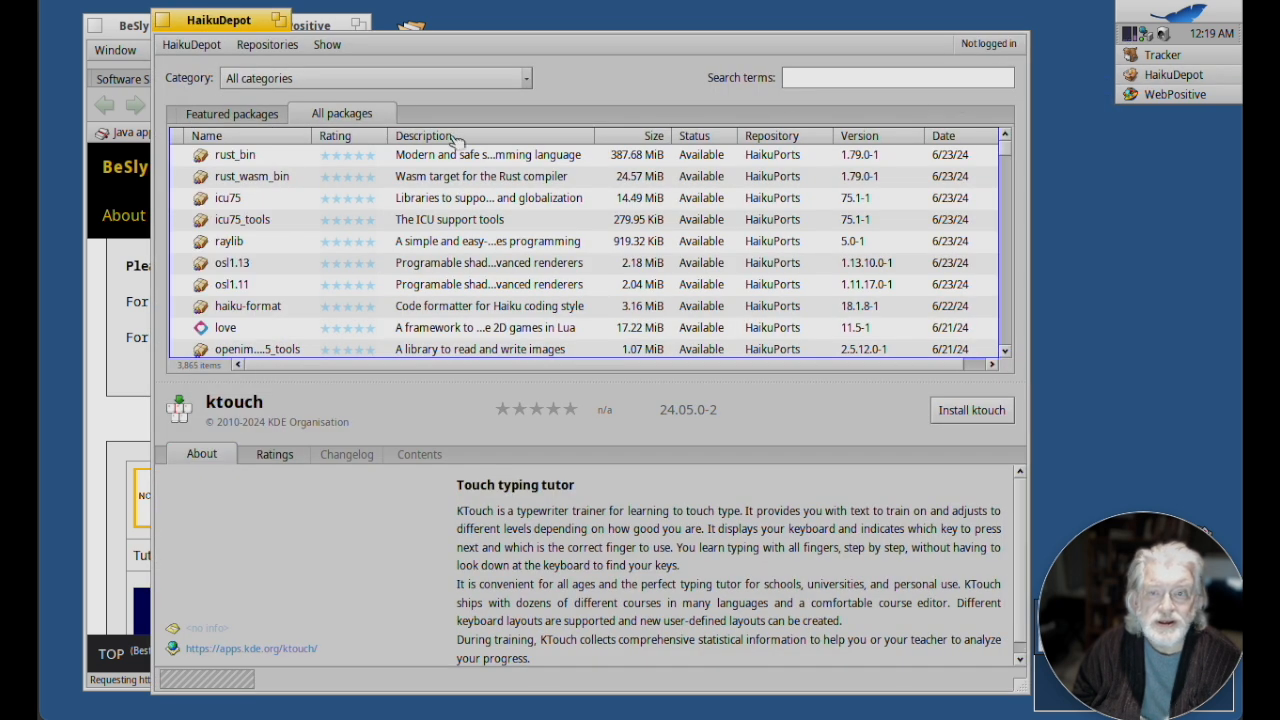
click(268, 46)
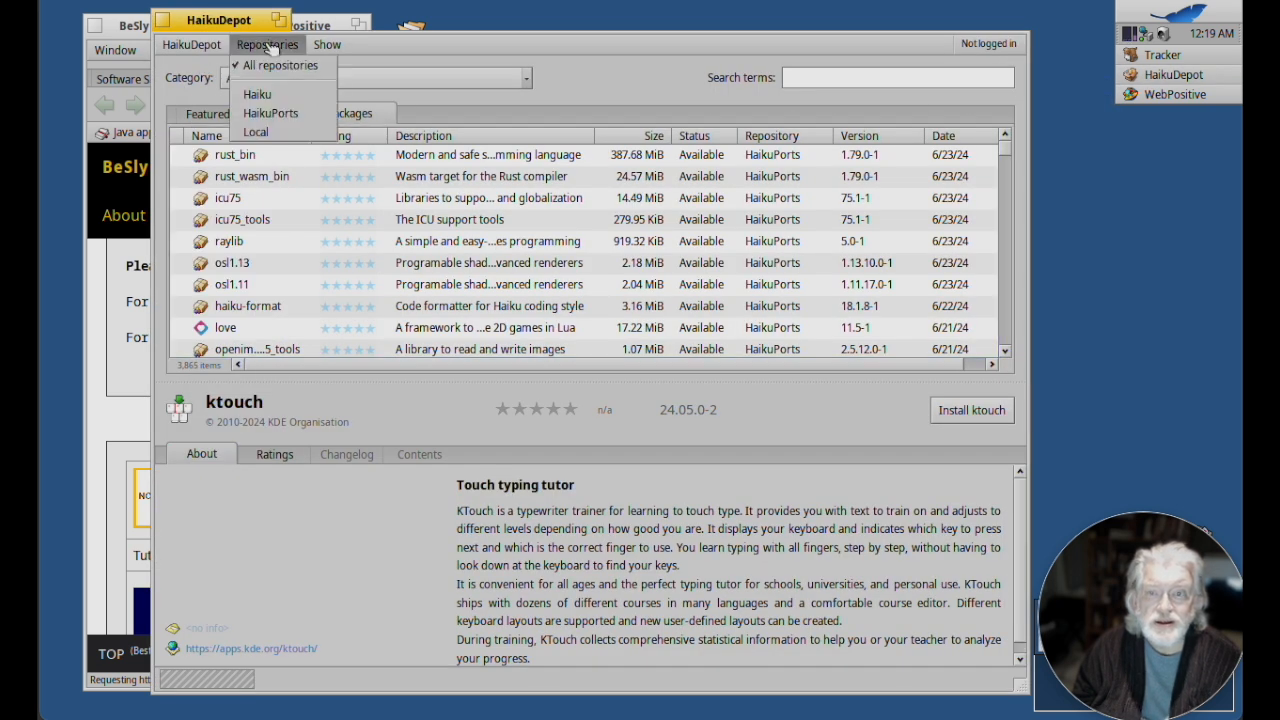
mouse_move(192, 46)
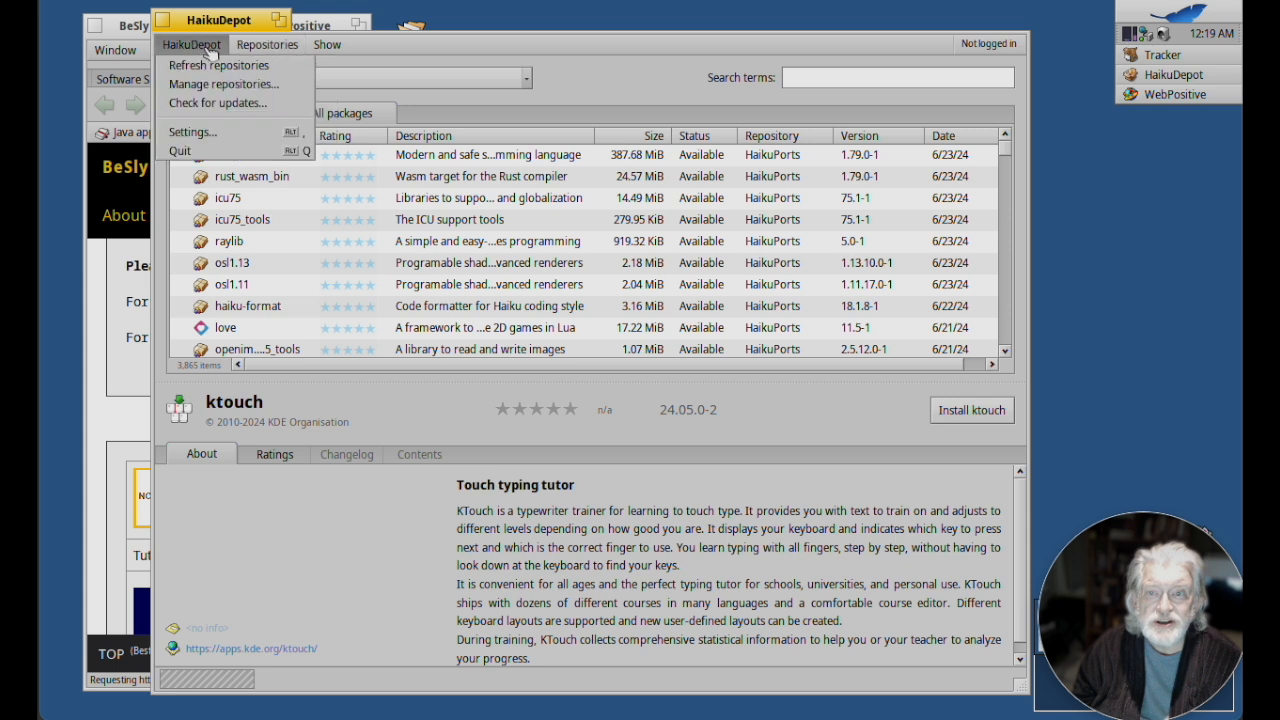
click(205, 65)
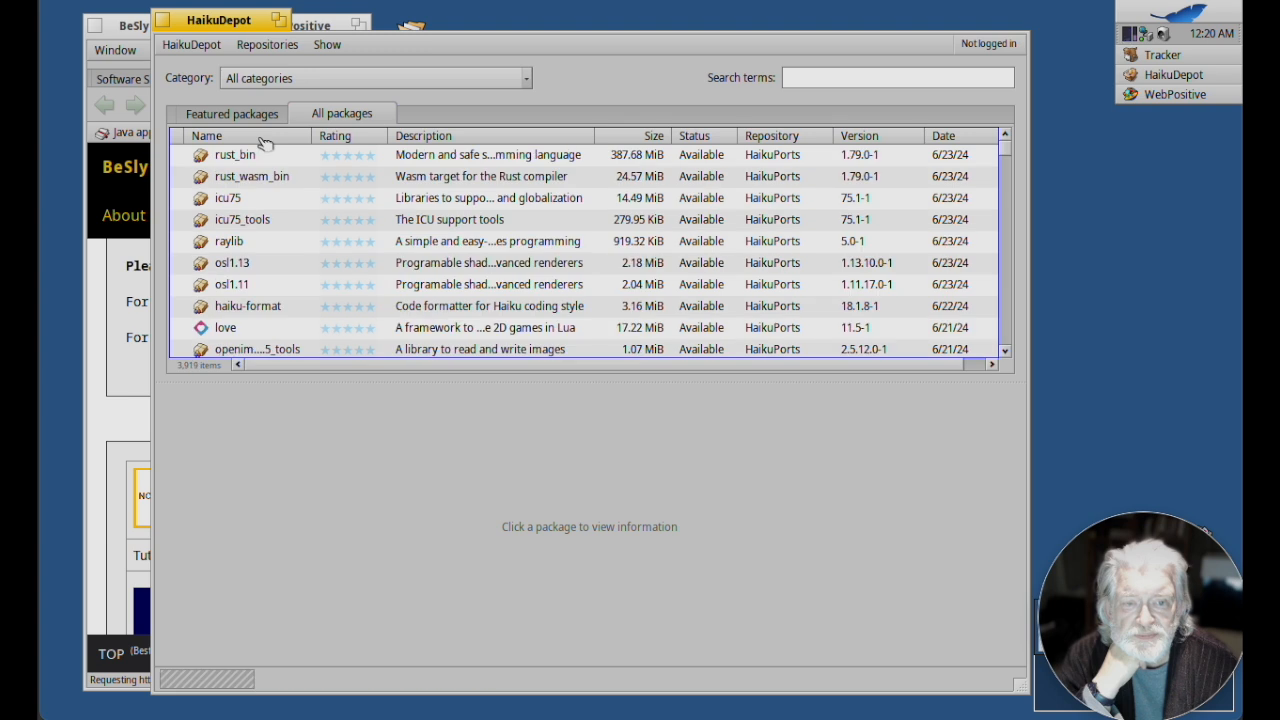
Filter the package list to the BeSly Software Solutions repository and look through its packages, including the details of repomaker.
click(276, 48)
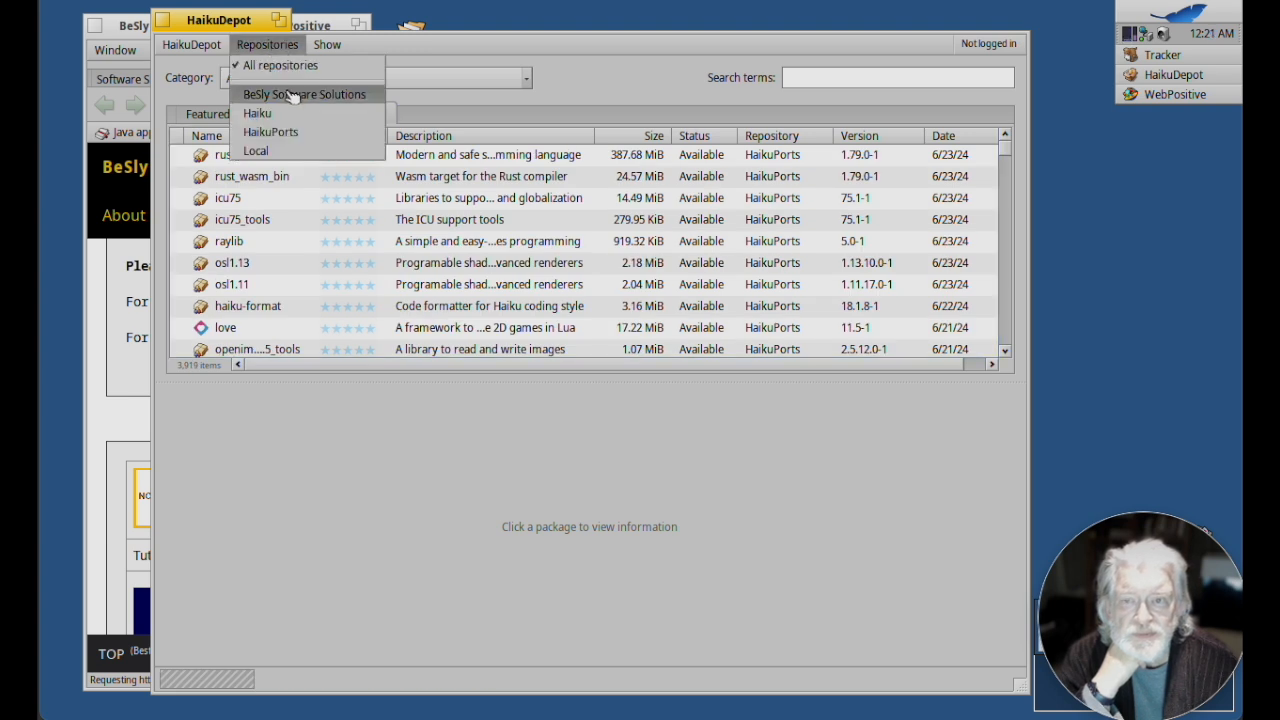
click(292, 96)
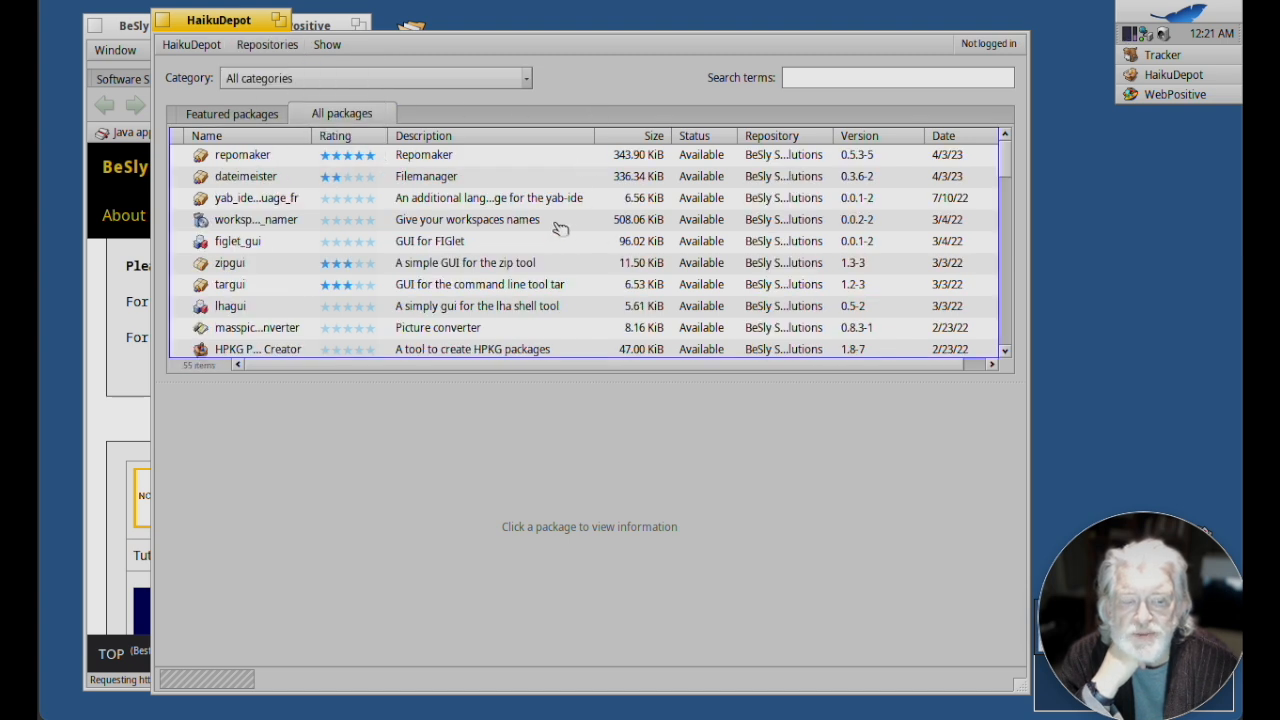
click(266, 164)
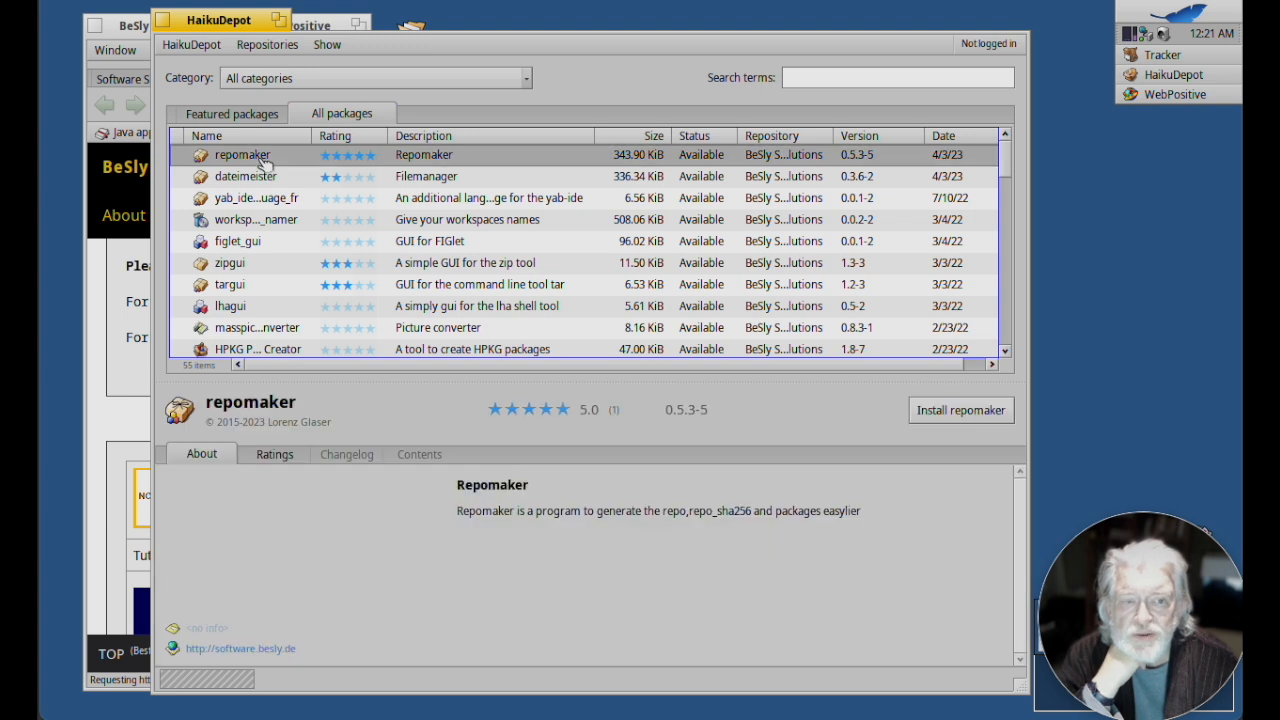
click(1007, 334)
click(1007, 335)
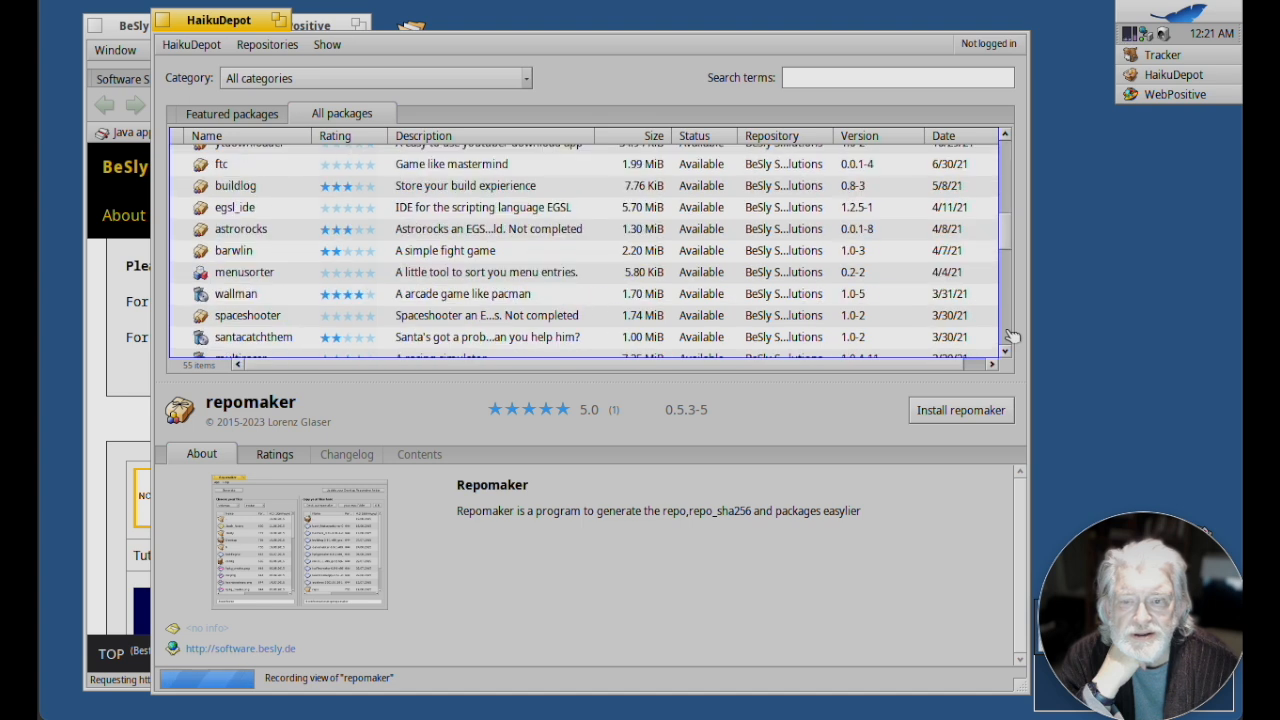
click(1007, 335)
click(1007, 335)
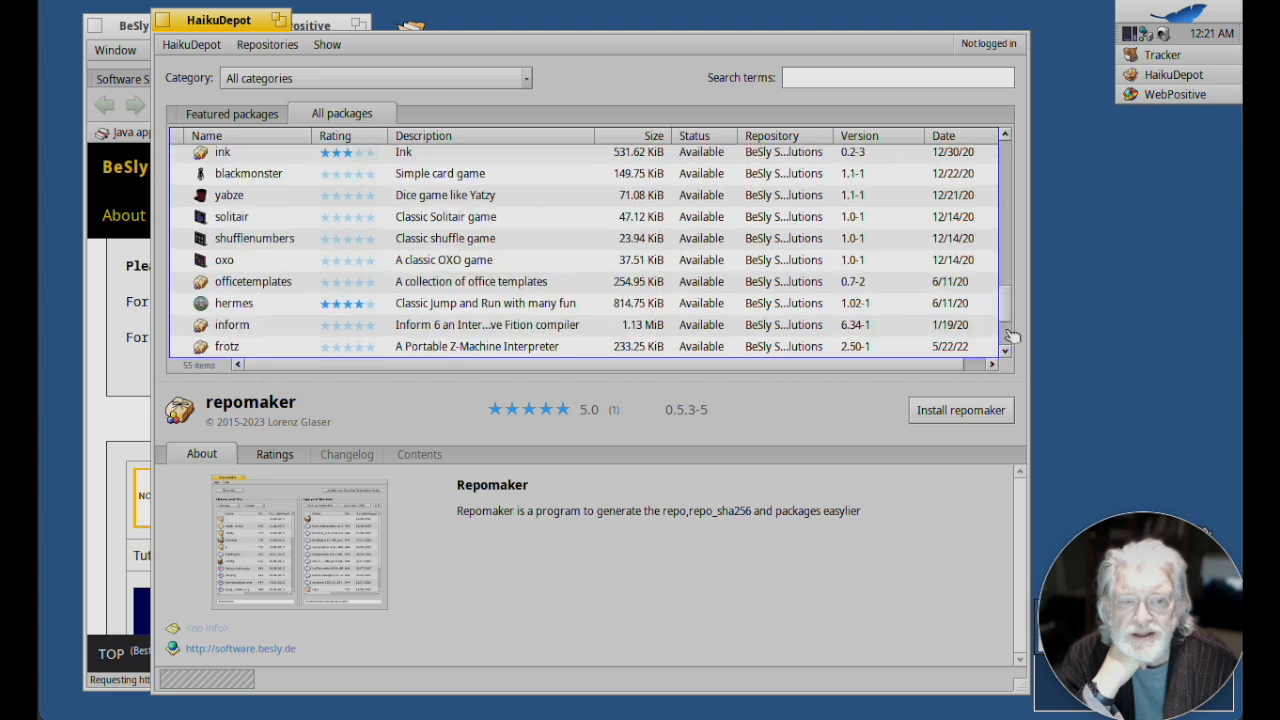
click(1008, 336)
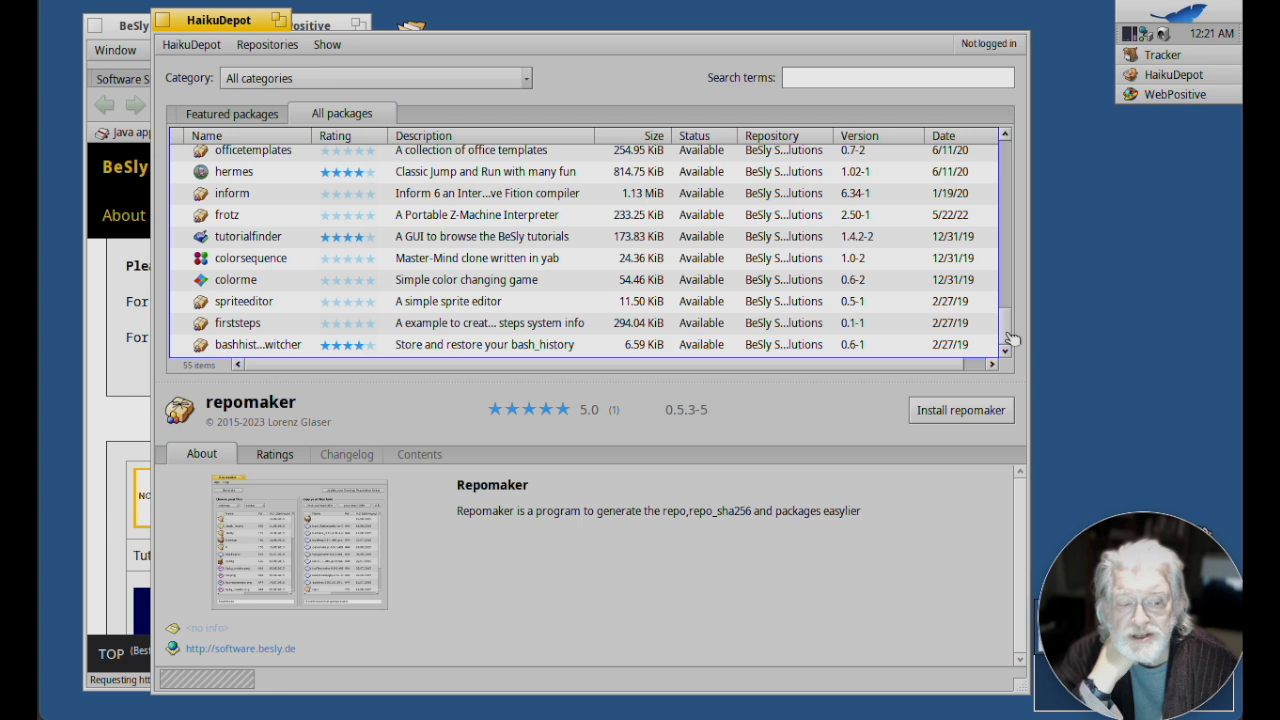
drag(1010, 340, 1011, 157)
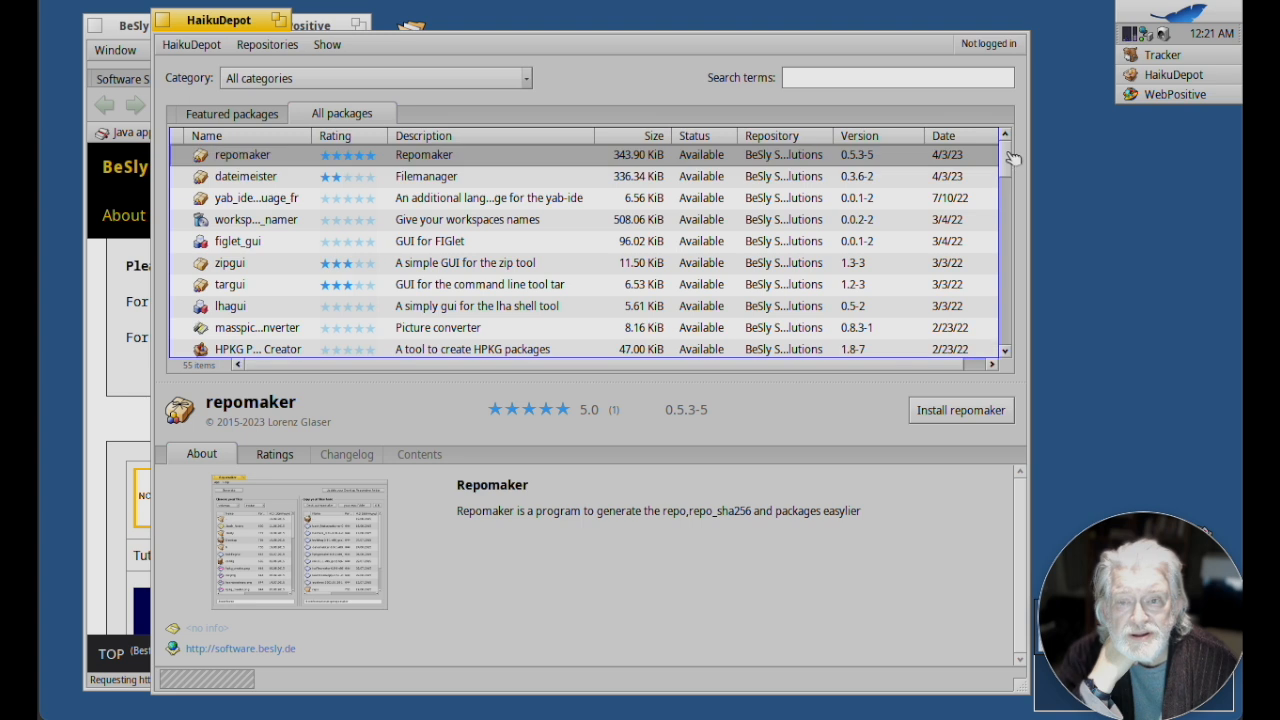
Switch to WebPositive and view the Fat Elk Software home page and its 64 bit .hpkg repo page.
click(128, 31)
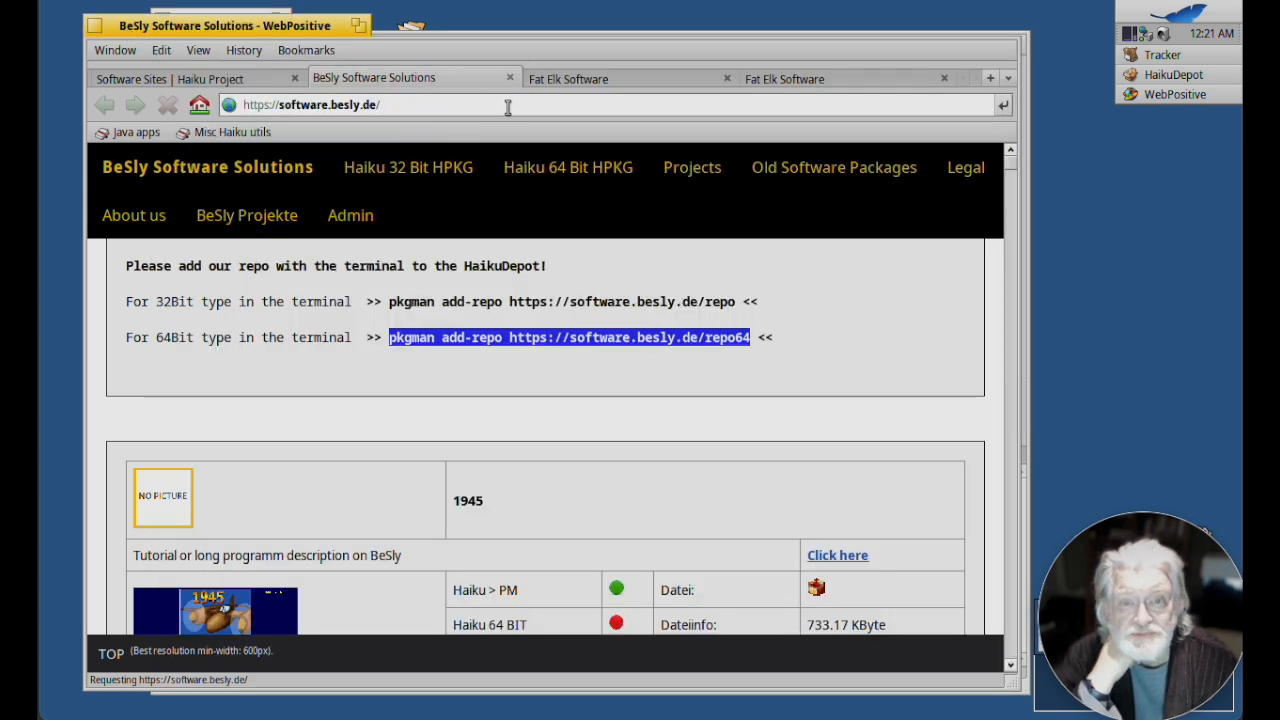
click(602, 82)
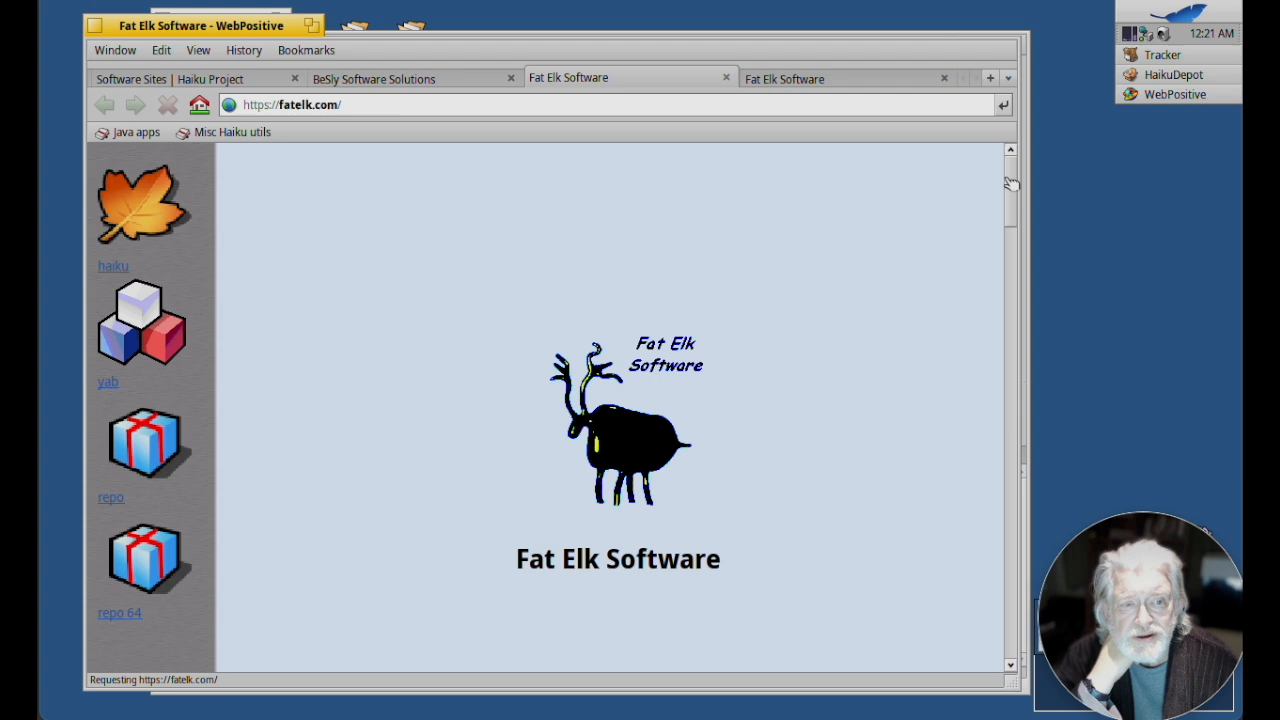
mouse_move(1012, 182)
mouse_down()
mouse_move(1006, 248)
mouse_move(1012, 152)
mouse_move(1012, 313)
mouse_move(1015, 170)
mouse_up()
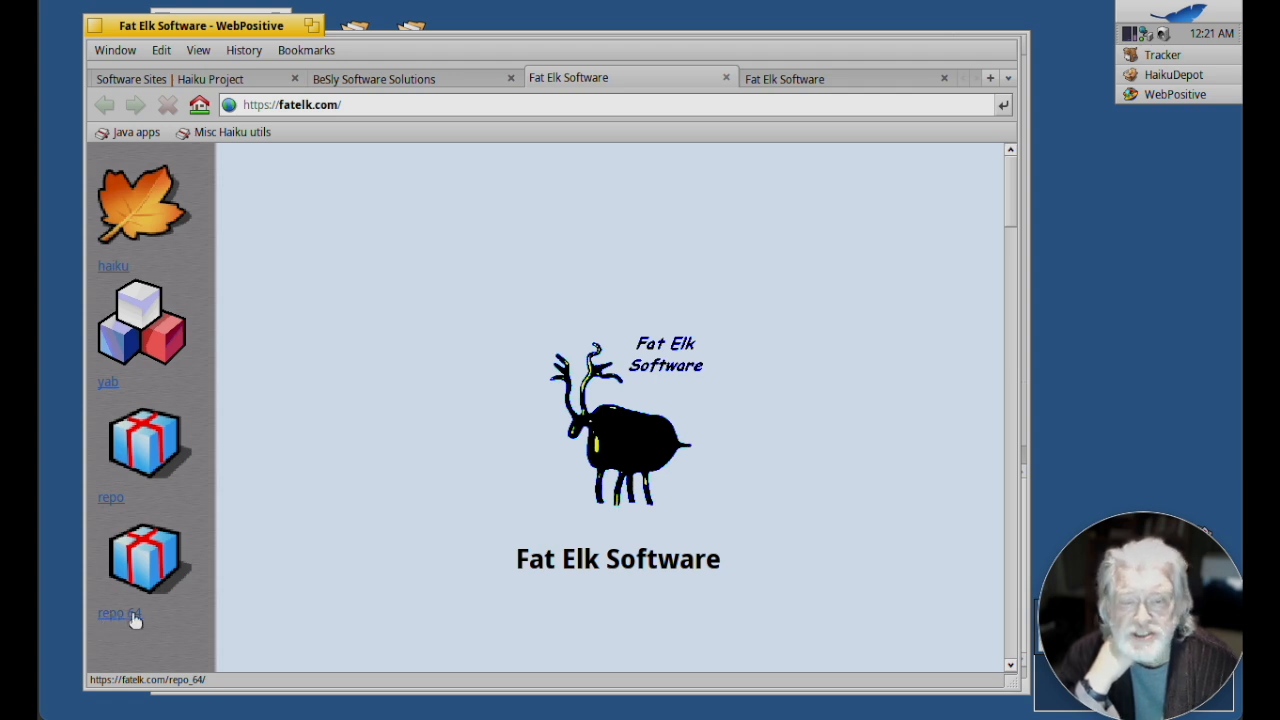
click(818, 86)
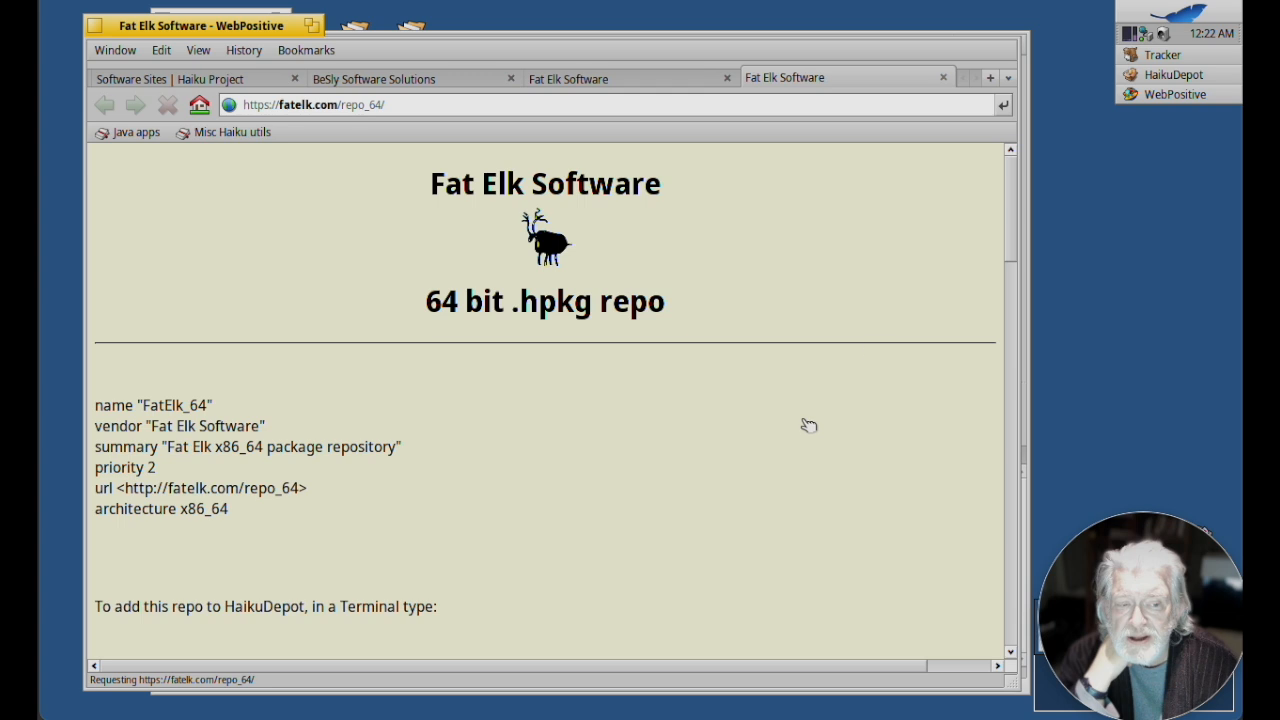
drag(1016, 200, 1016, 240)
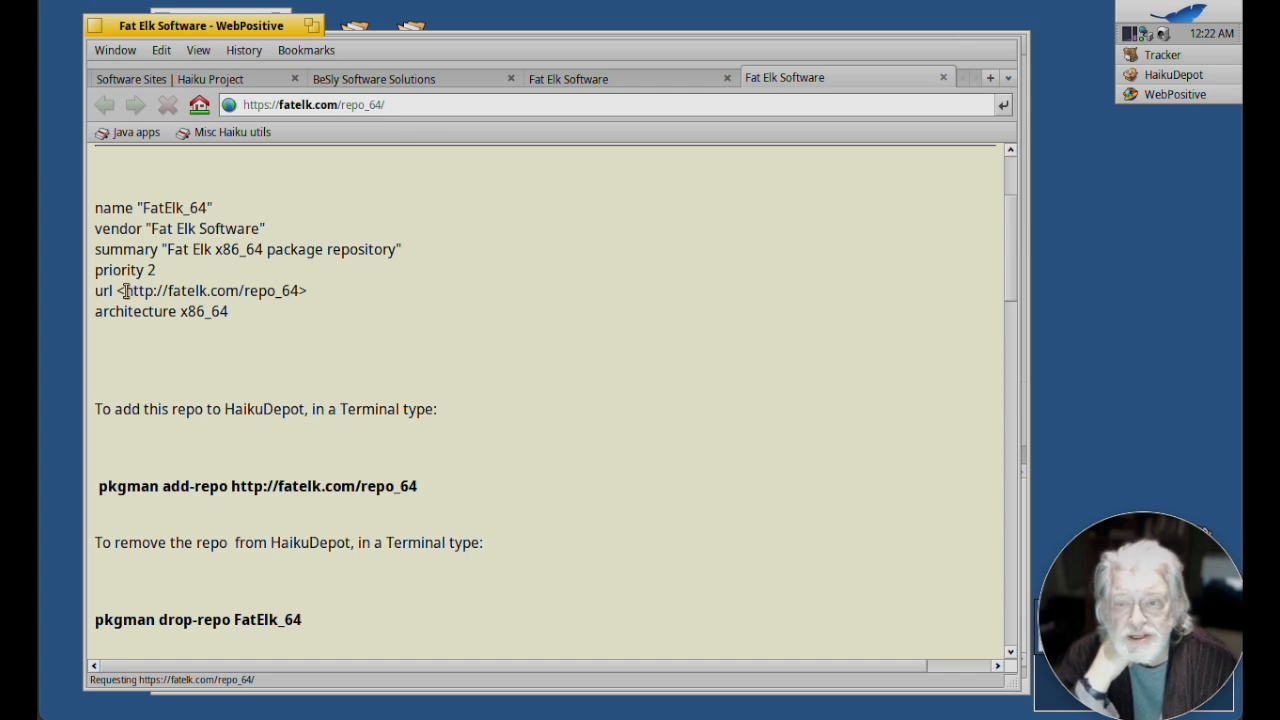
drag(125, 290, 299, 291)
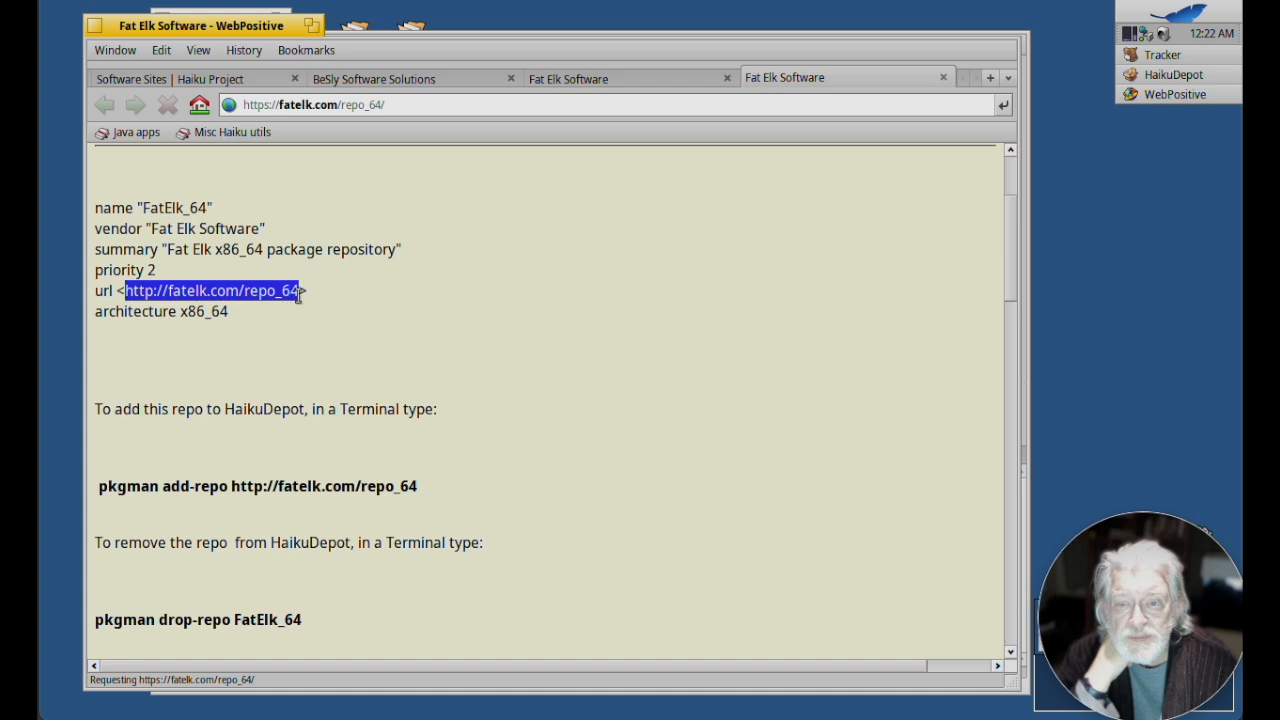
right_click(236, 289)
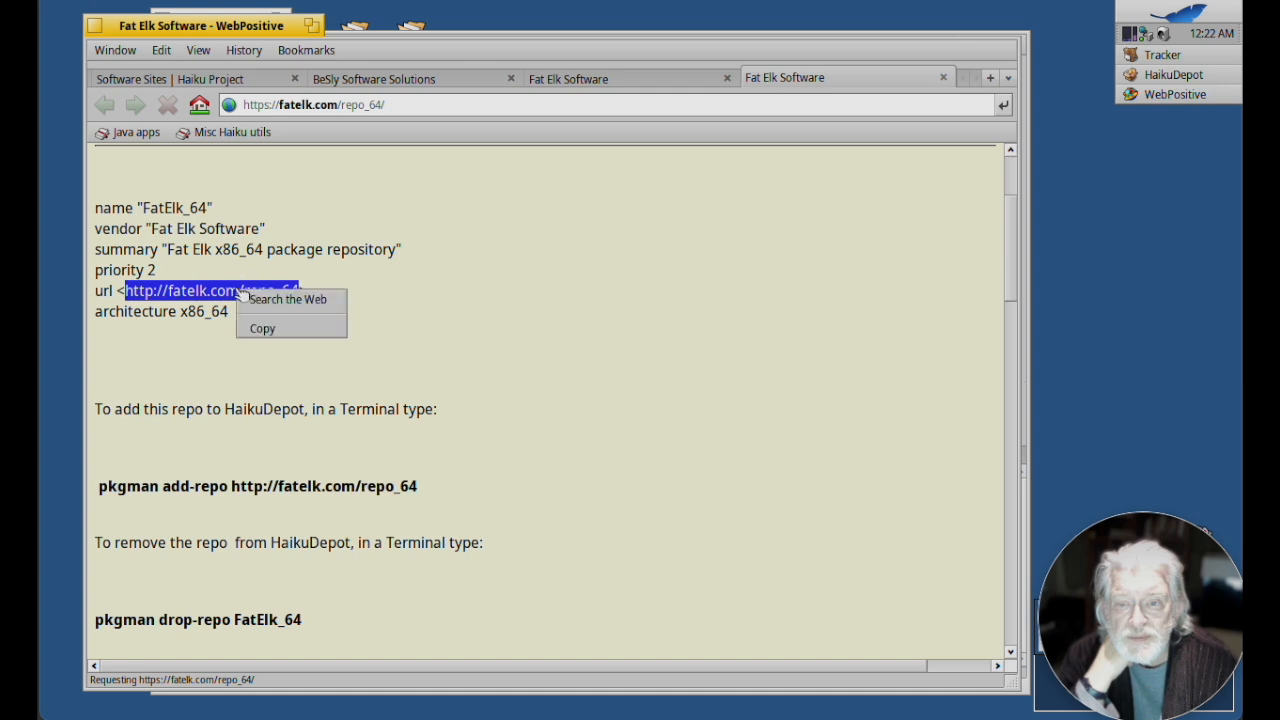
click(278, 330)
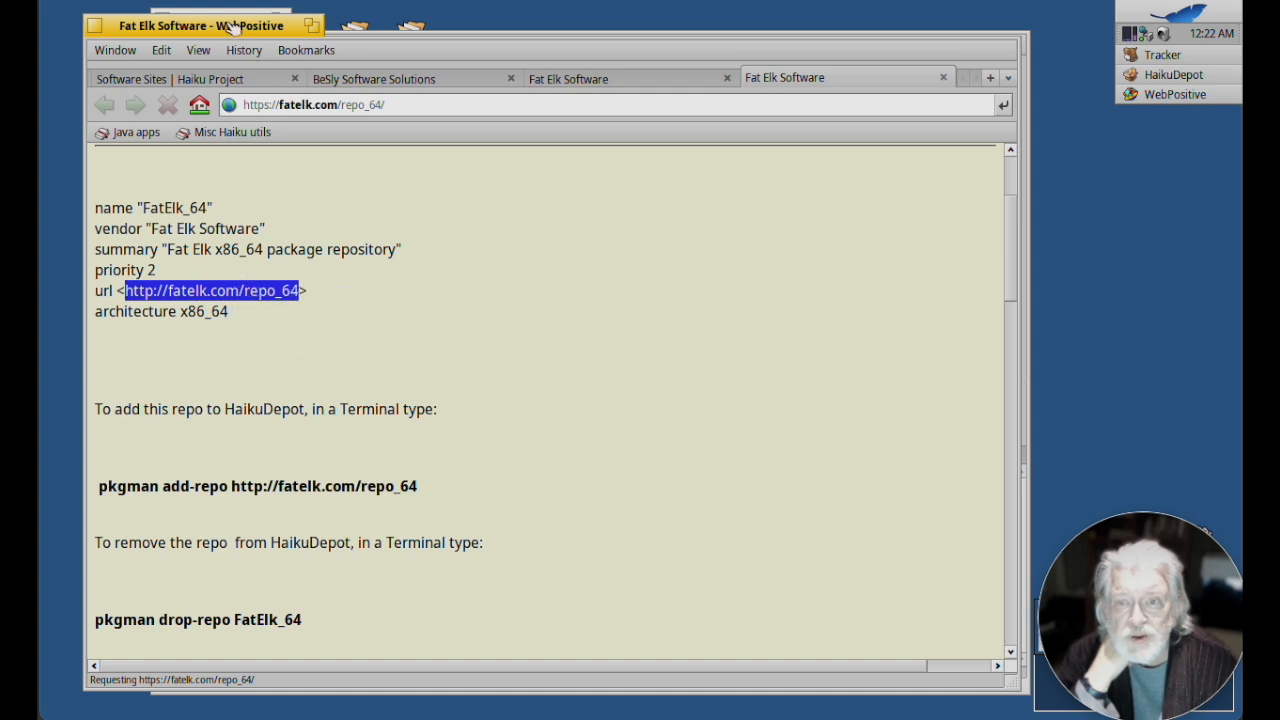
Move the browser window aside, switch to HaikuDepot and open its repository manager.
drag(235, 25, 281, 94)
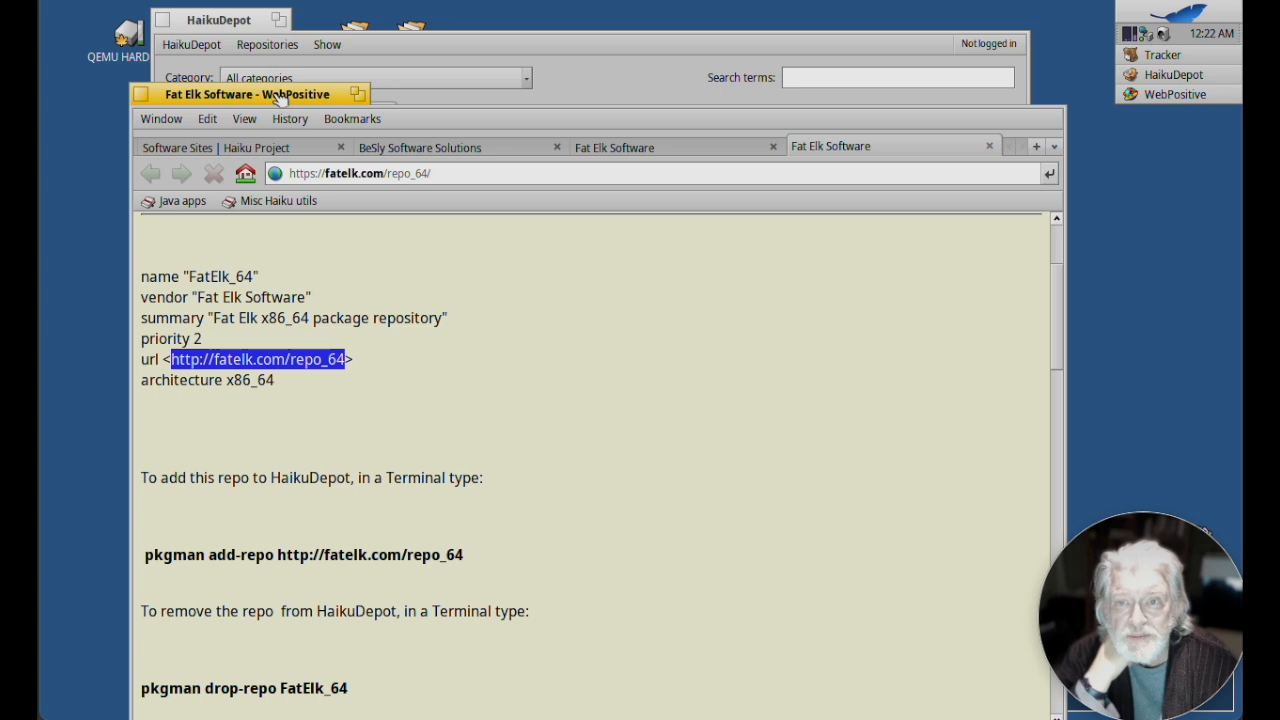
click(240, 21)
click(263, 45)
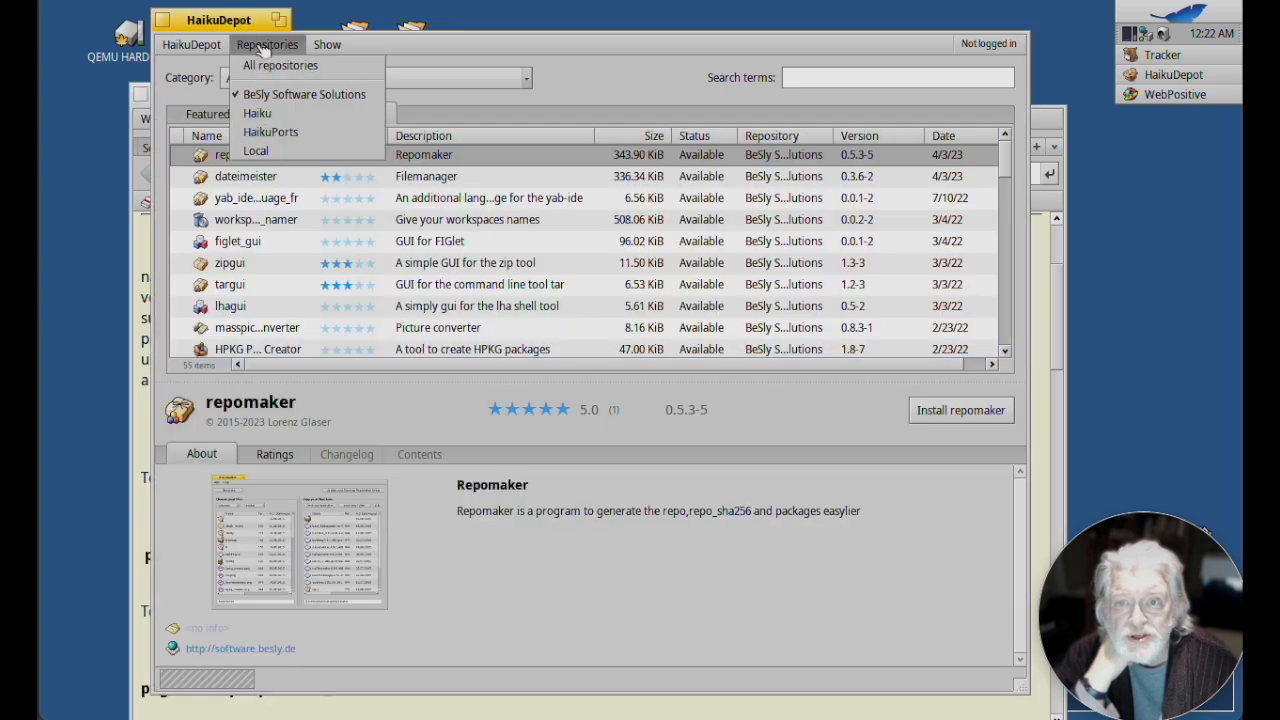
mouse_move(200, 45)
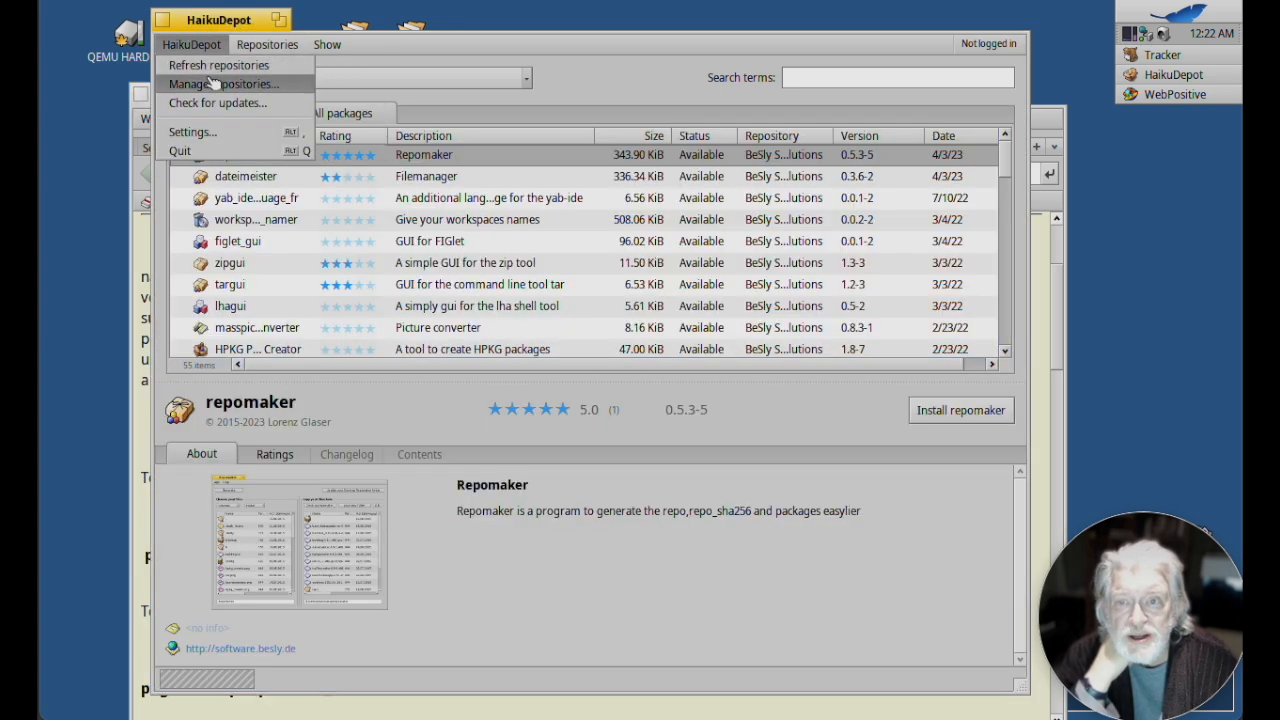
click(212, 86)
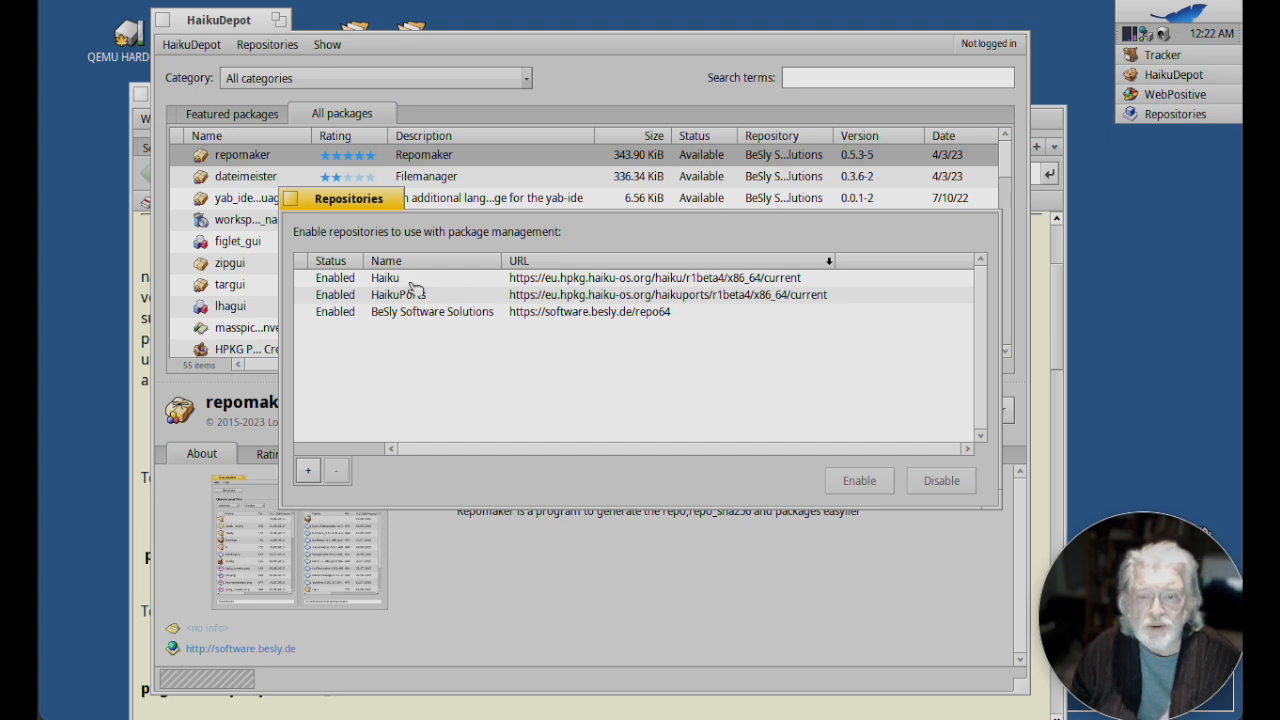
click(309, 472)
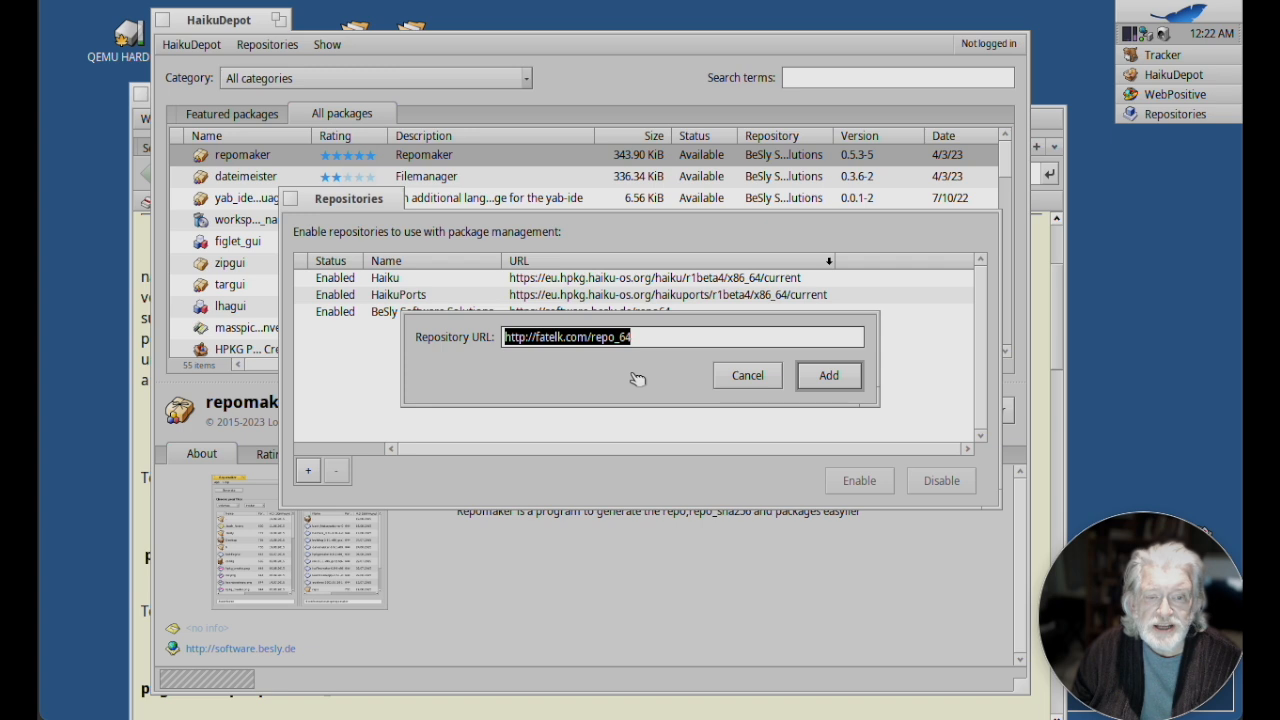
click(830, 376)
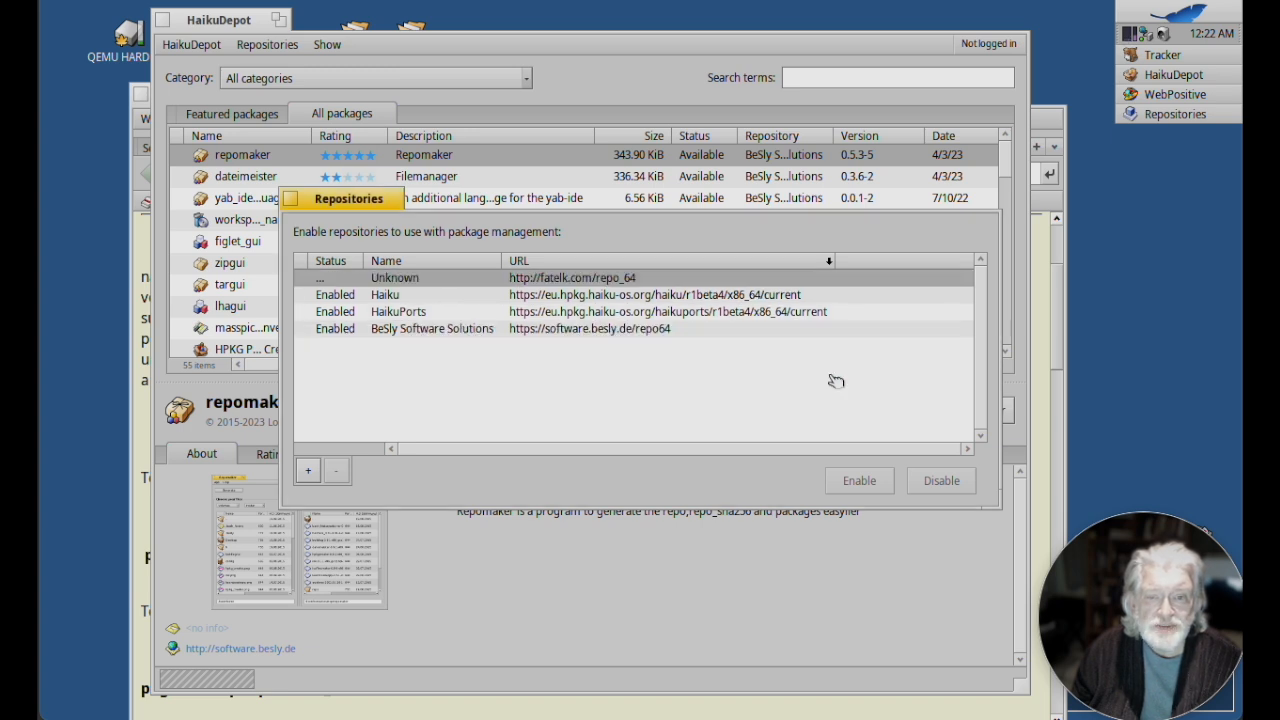
click(479, 287)
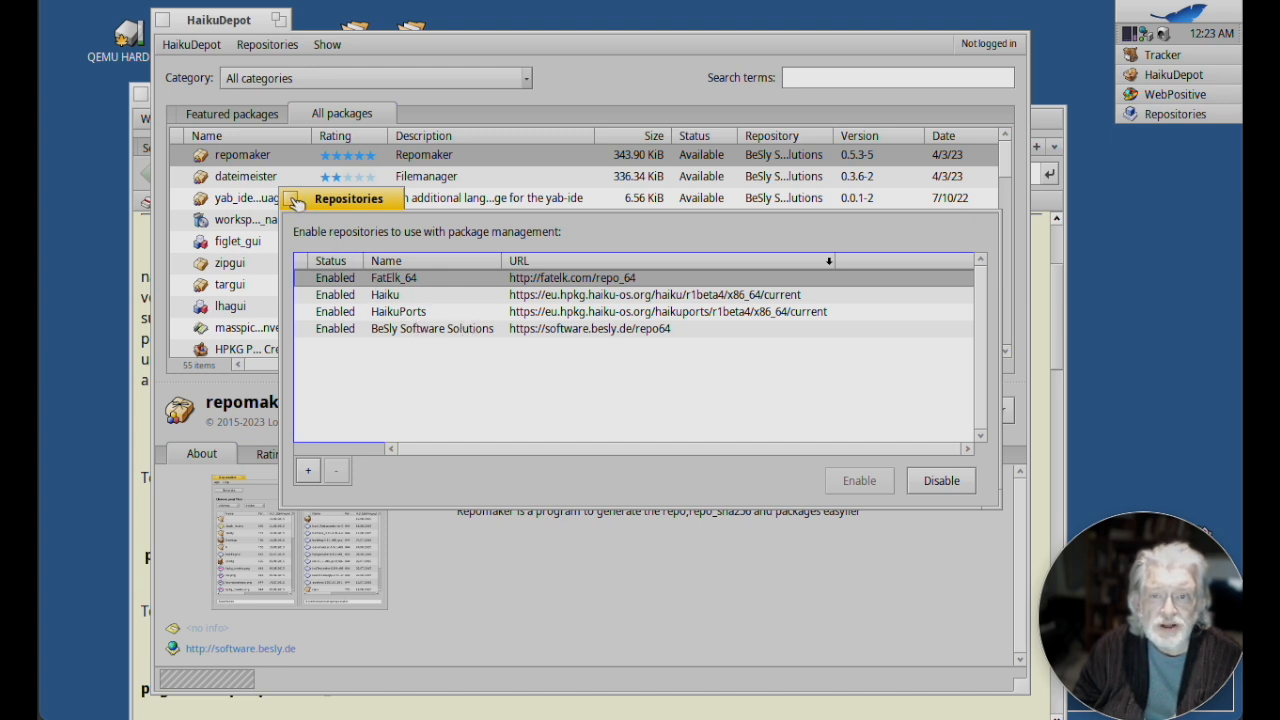
click(294, 200)
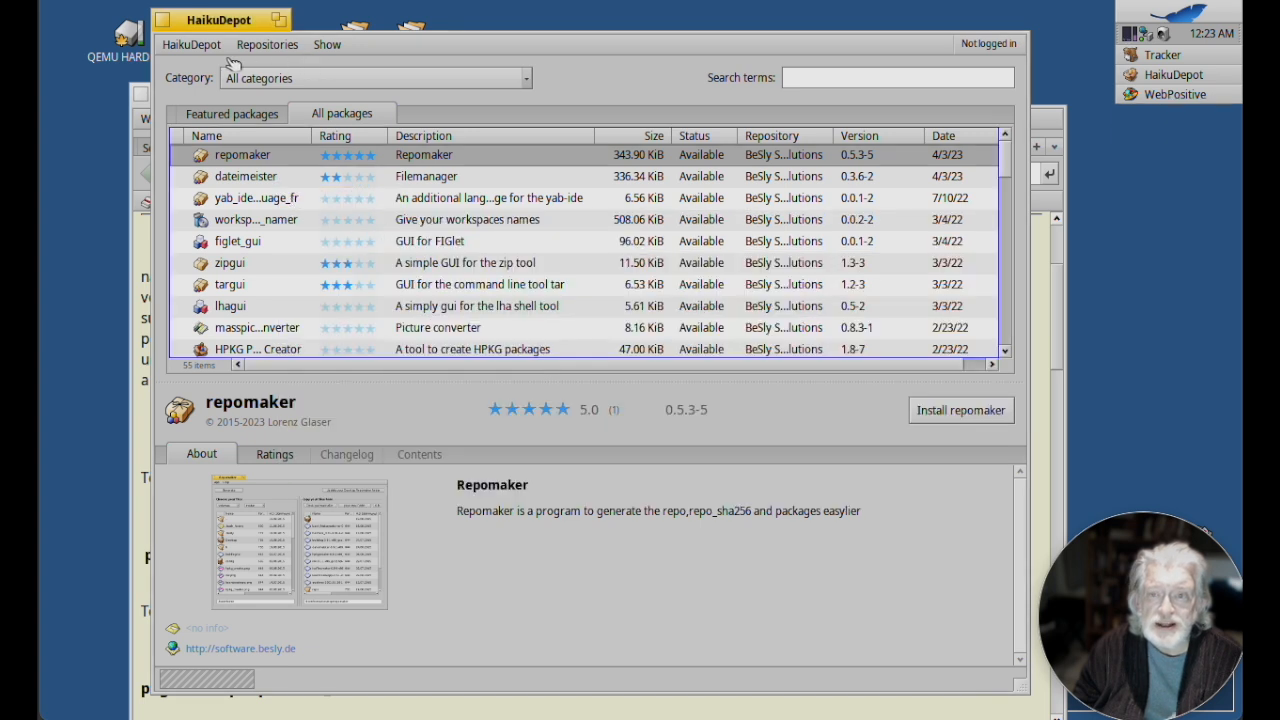
Refresh the HaikuDepot repositories and check the list of available repositories.
click(198, 50)
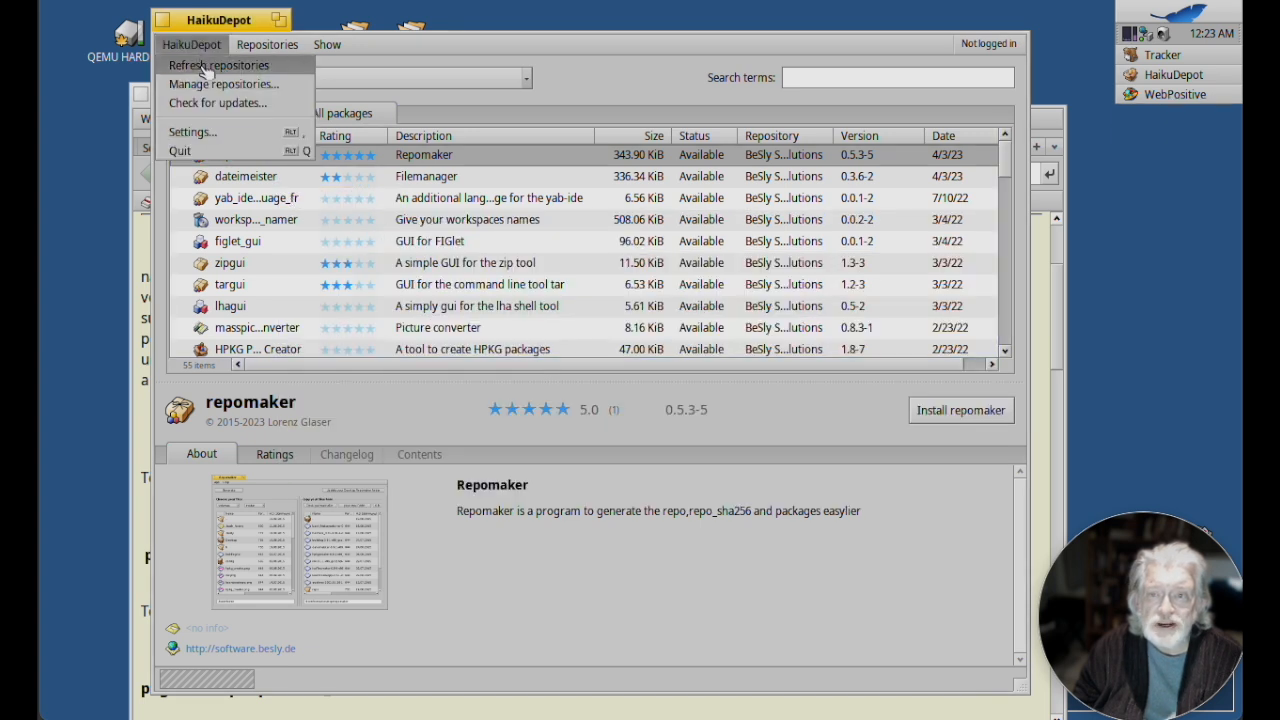
click(205, 68)
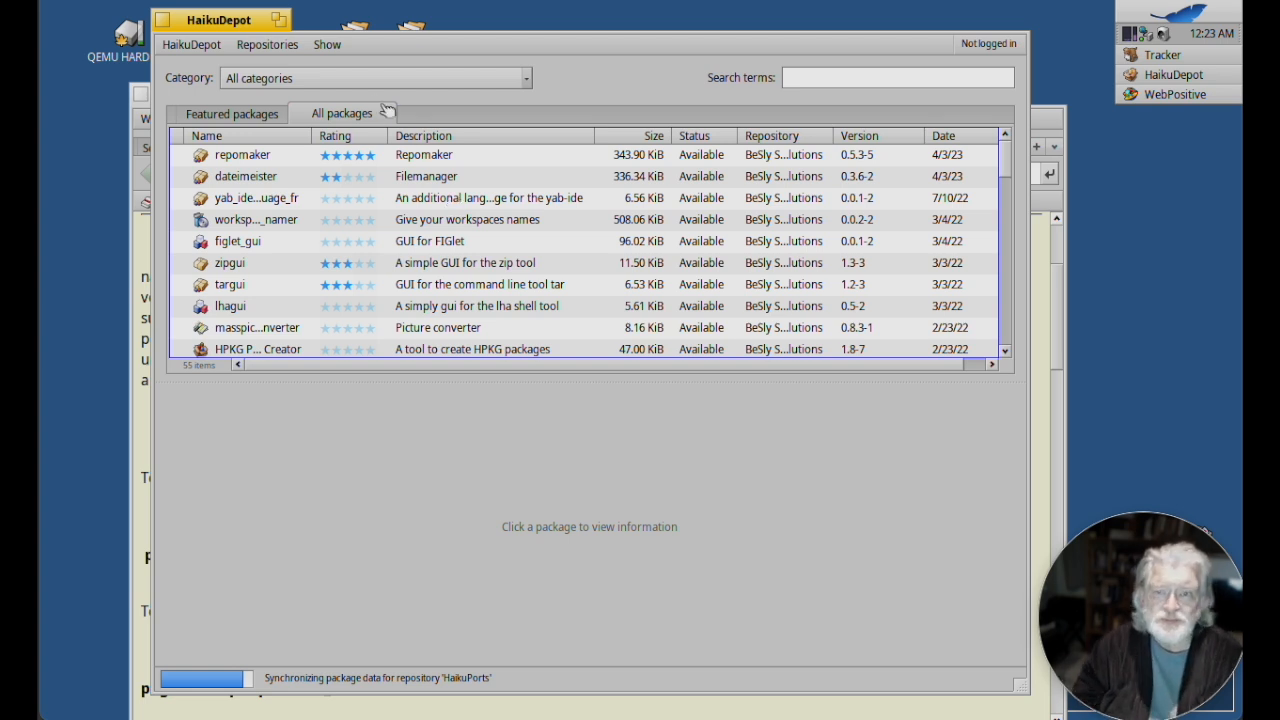
click(257, 46)
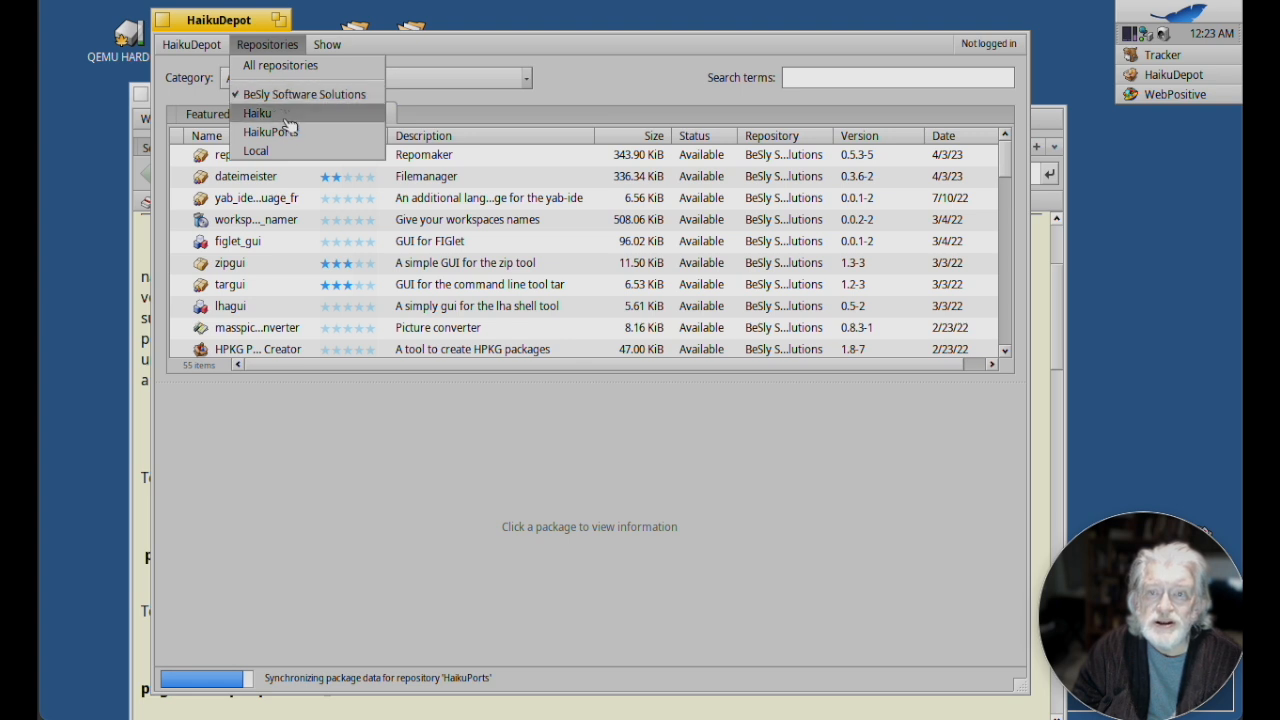
click(590, 77)
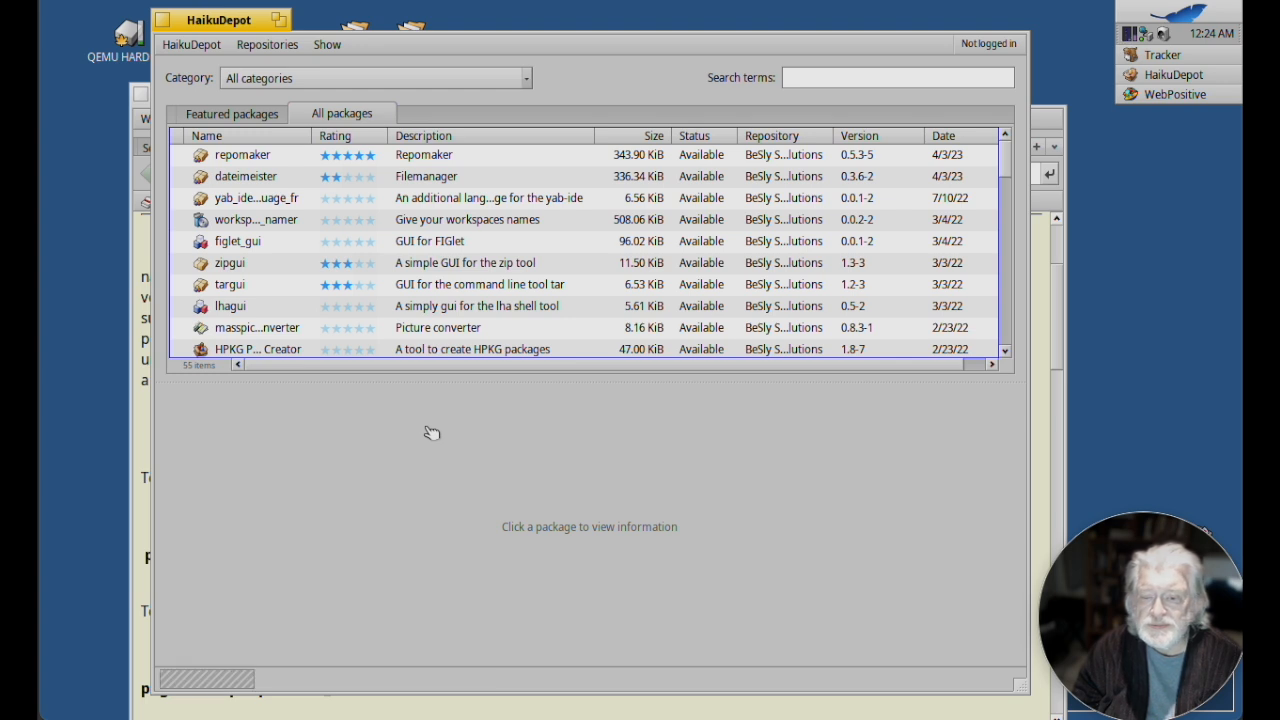
Filter the package list to the FatElk_64 repository and look through its packages.
click(268, 45)
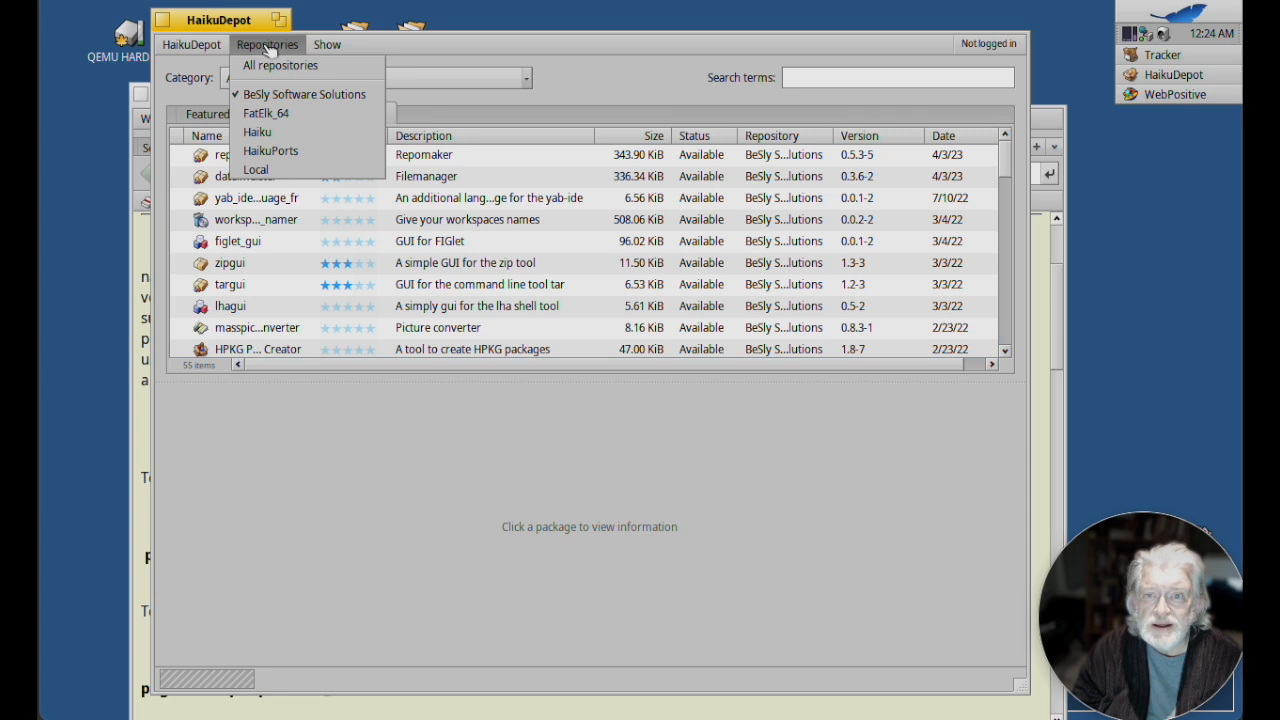
click(288, 115)
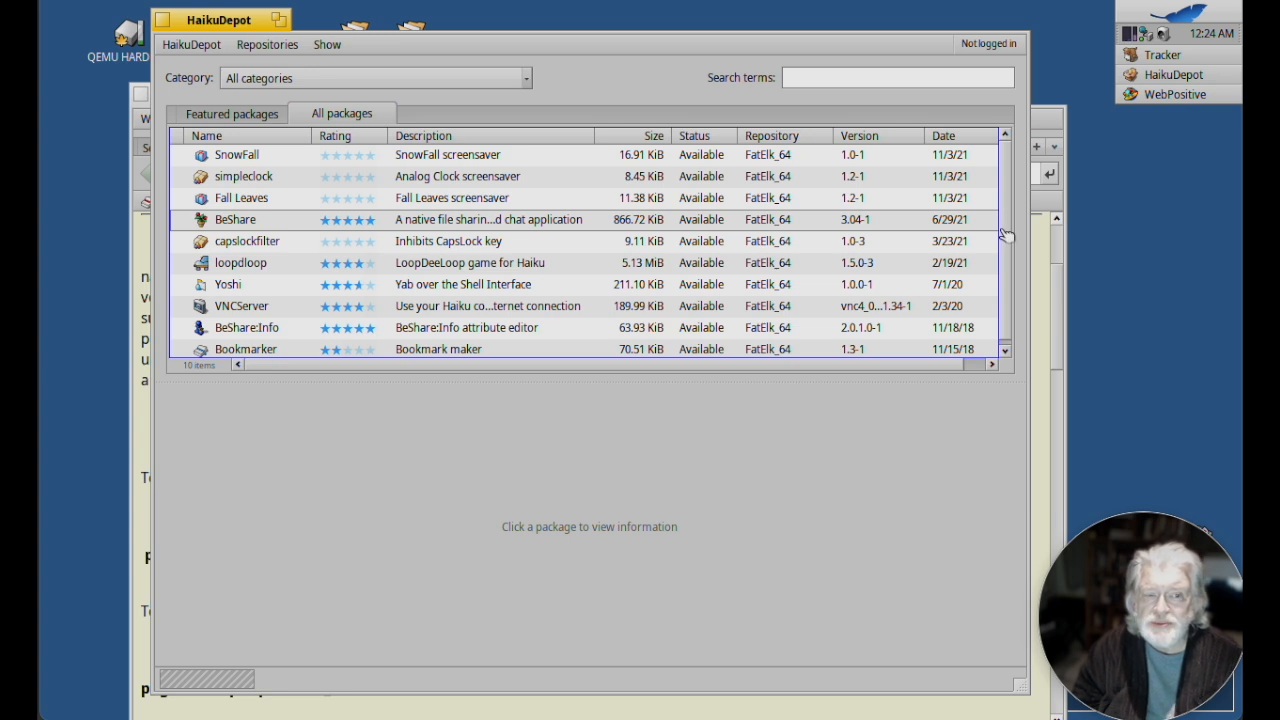
scroll(1006, 234, down, 1)
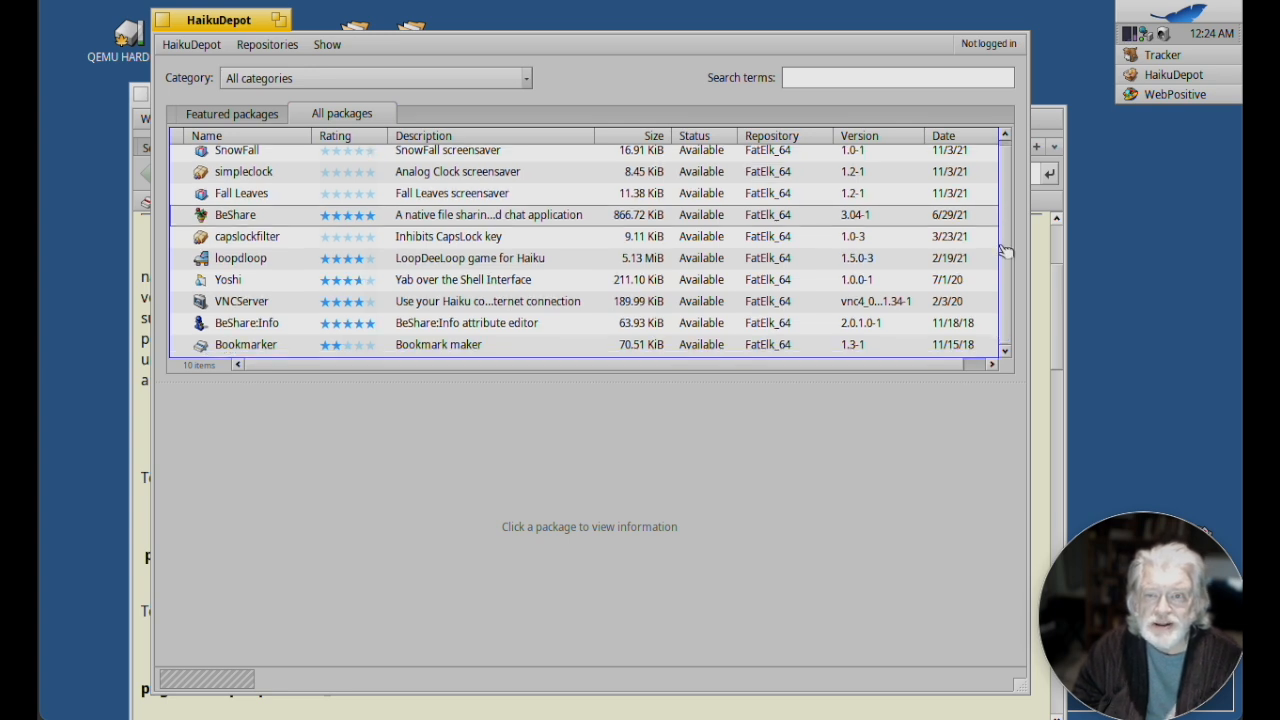
scroll(1008, 230, up, 1)
scroll(1010, 250, down, 1)
scroll(1018, 215, up, 1)
scroll(1014, 245, down, 1)
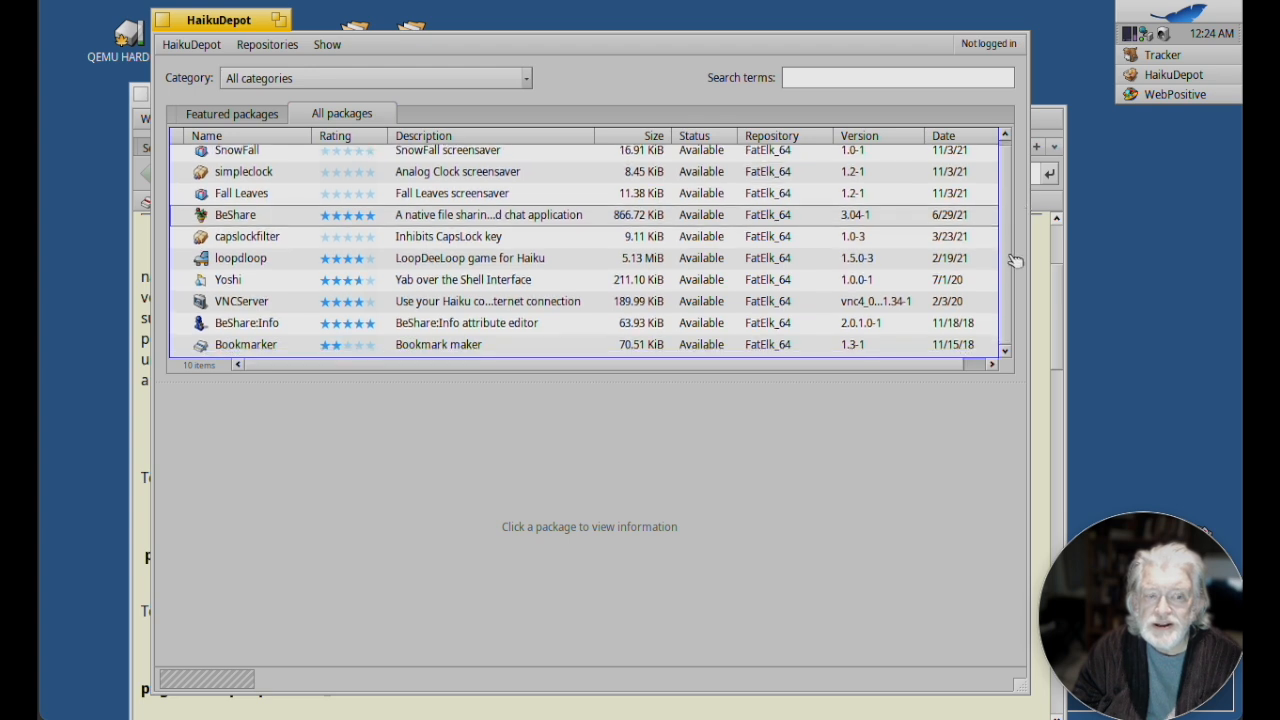